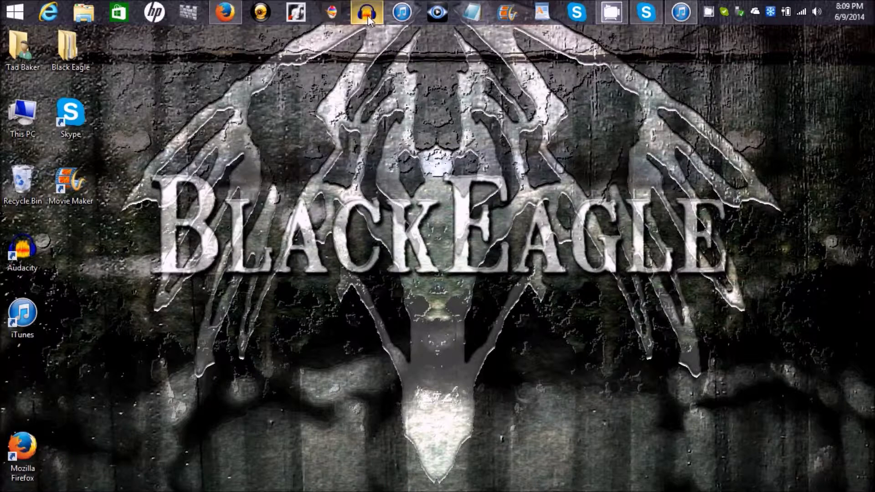
Step: Bring the Audacity recording to the front, then switch to Firefox showing the Facebook news feed
mouse_move(367, 16)
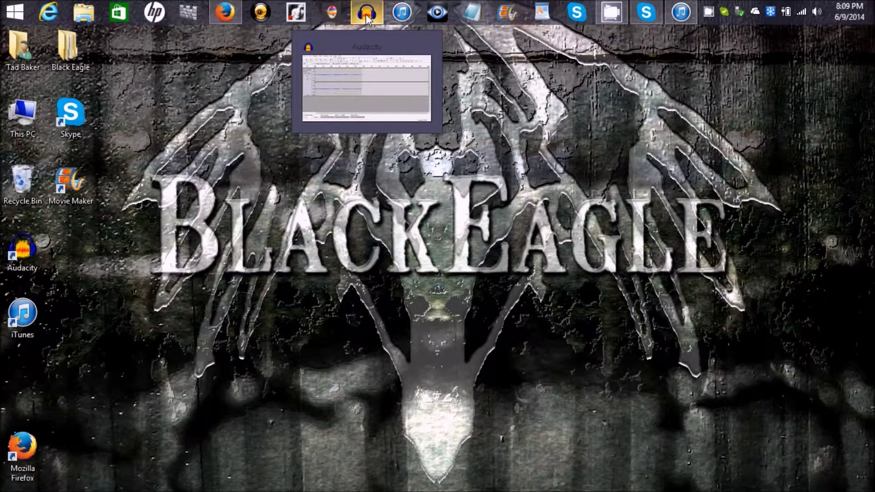
click(367, 17)
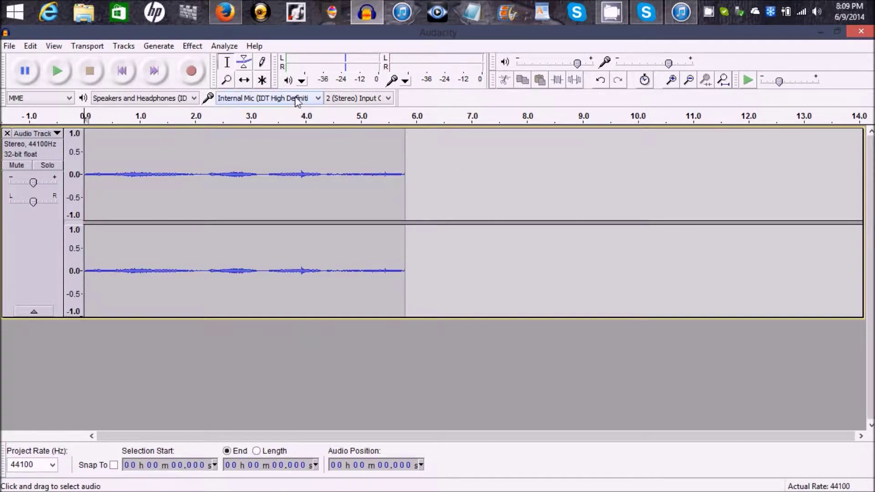
click(234, 15)
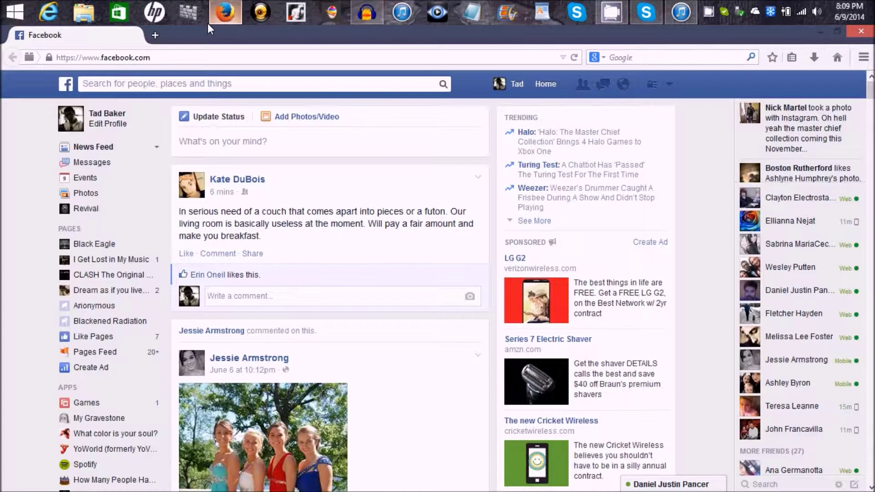
click(156, 35)
click(645, 58)
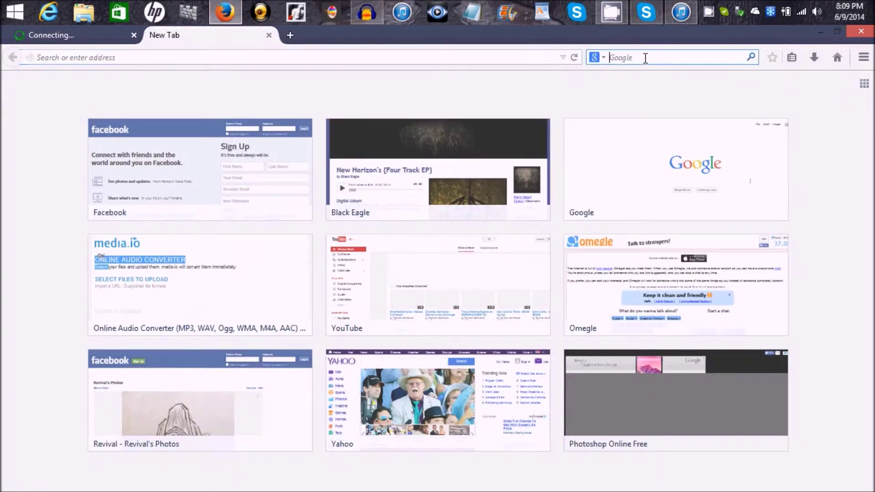
text(auda)
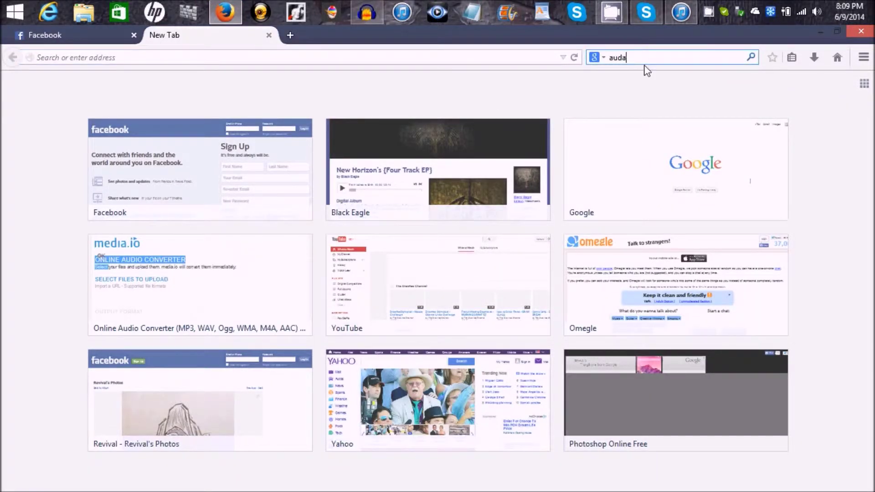
text(city free download)
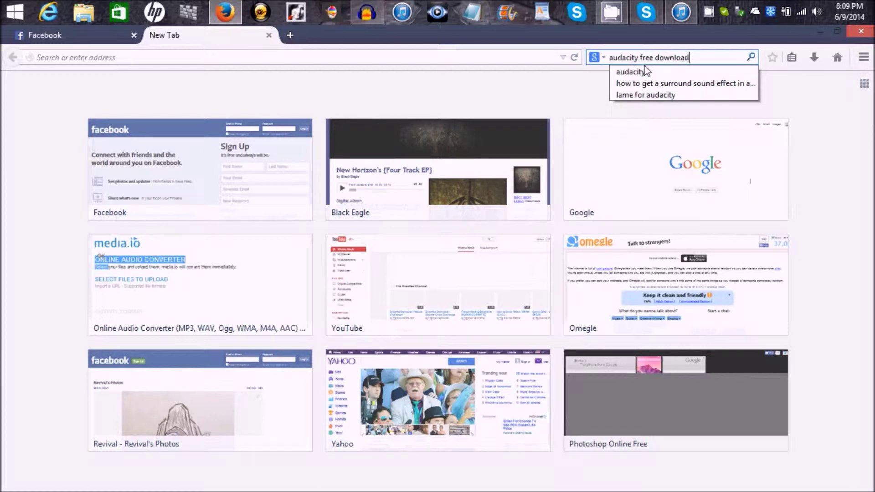
key(Return)
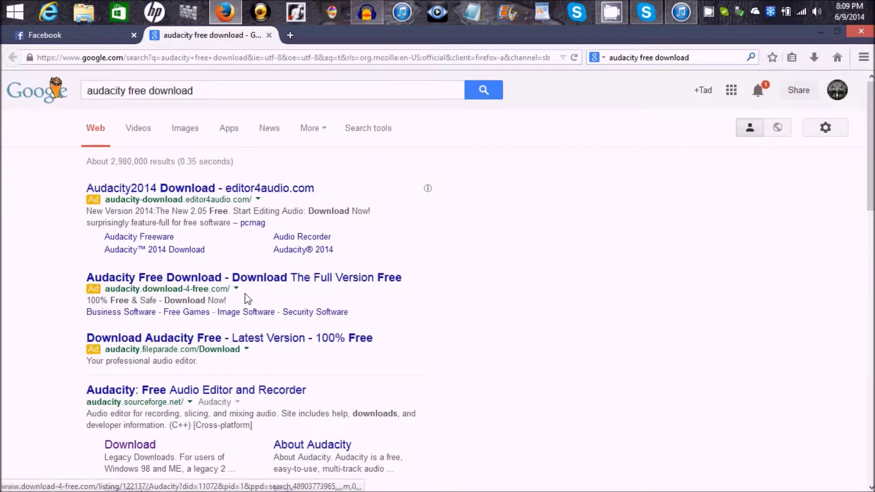
click(272, 391)
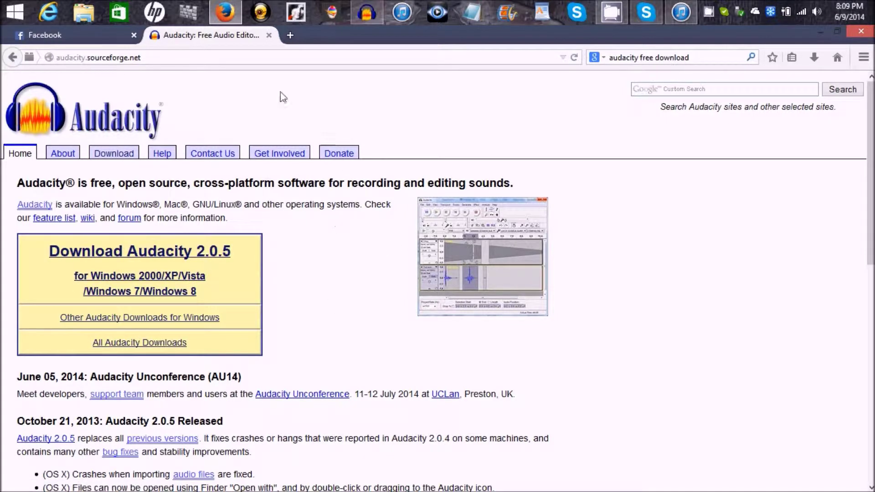
click(268, 35)
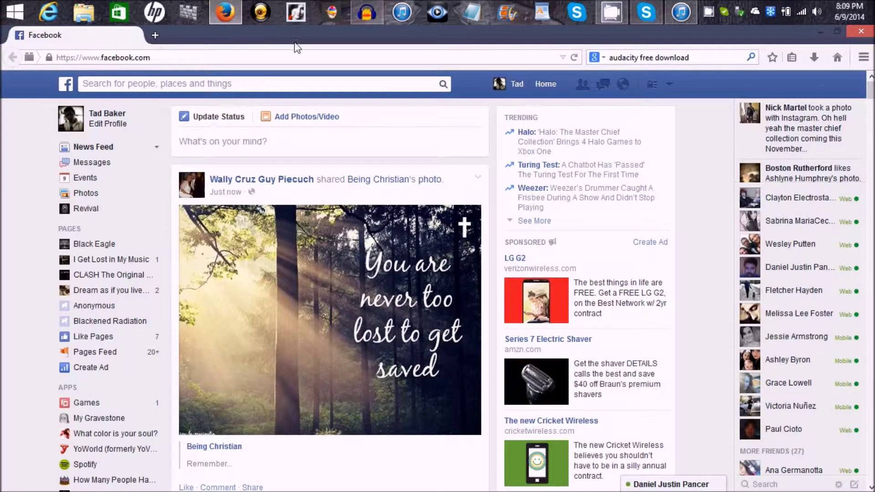
click(155, 35)
click(648, 57)
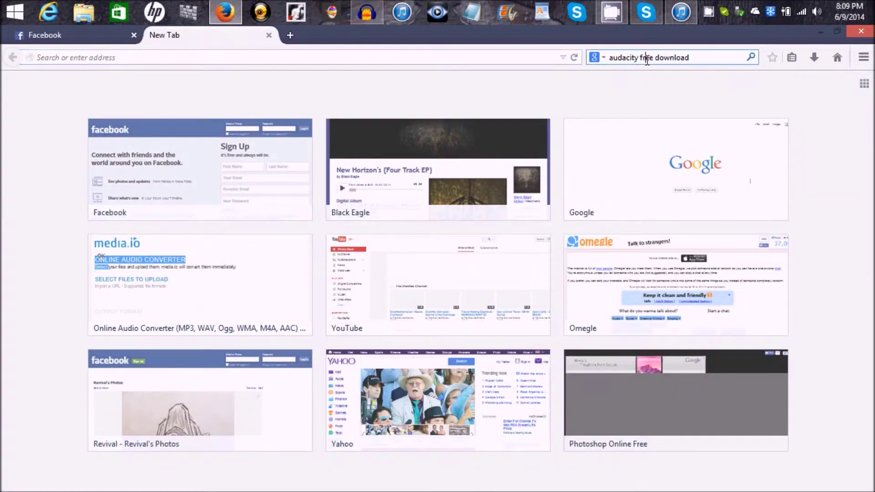
double_click(647, 57)
triple_click(648, 58)
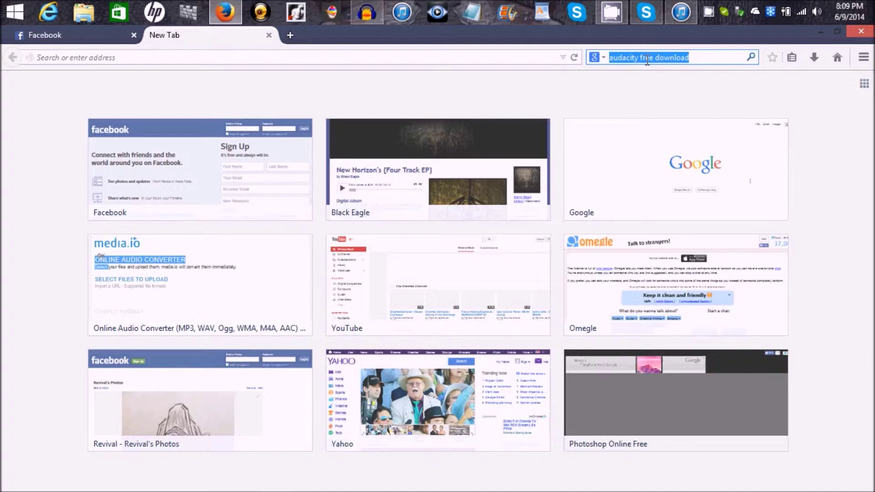
text(auda)
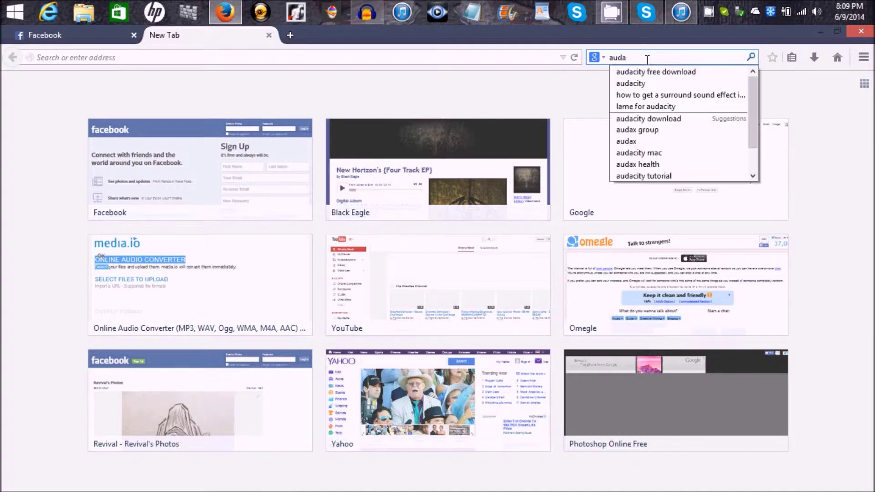
text(city lam)
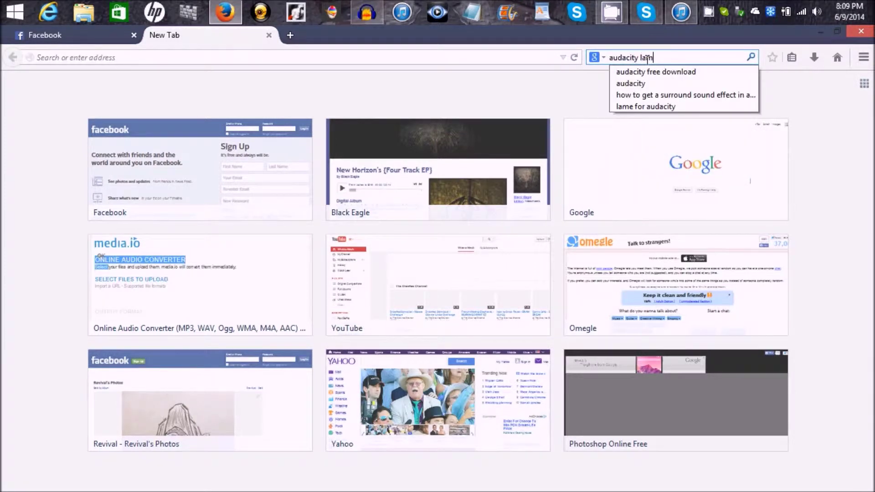
text(e)
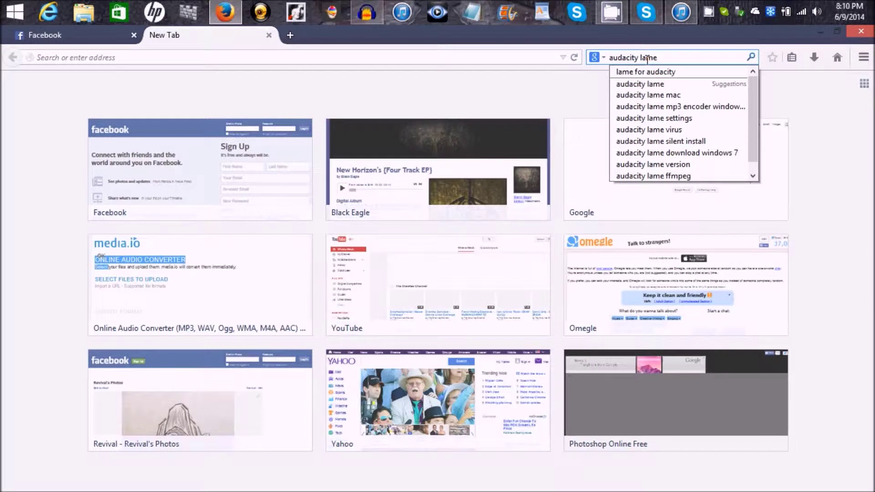
key(Down)
key(Down)
key(Down)
key(Down)
key(Down)
key(Down)
key(Down)
key(Down)
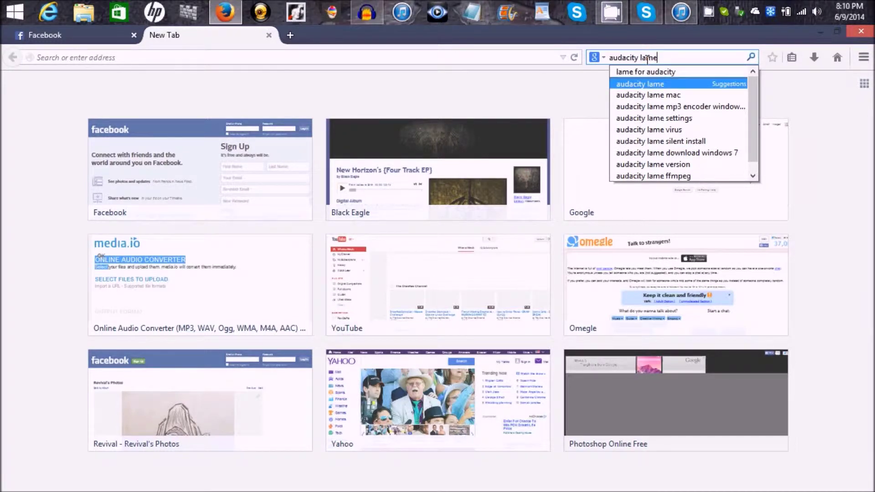
key(Return)
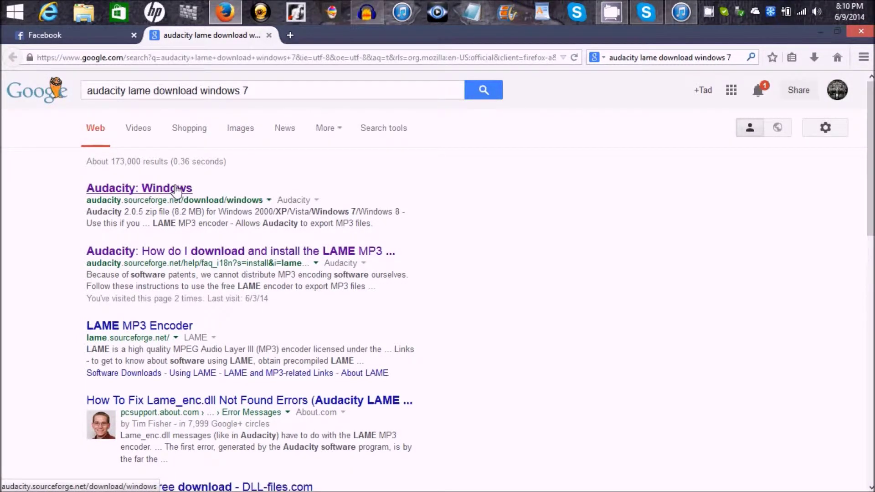
click(177, 191)
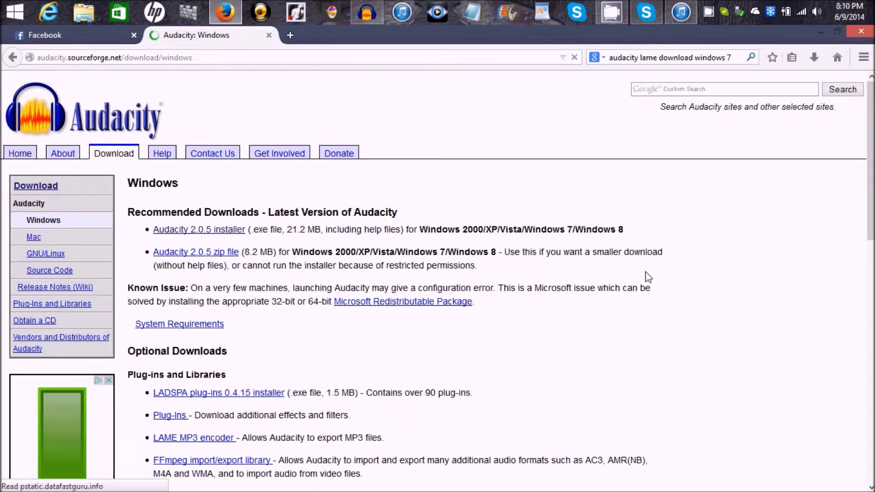
scroll(437, 281, down, 5)
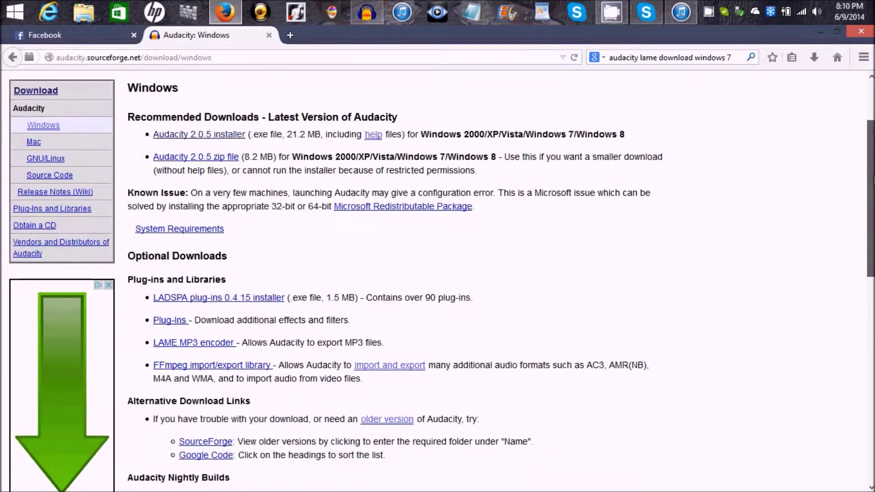
scroll(266, 133, down, 2)
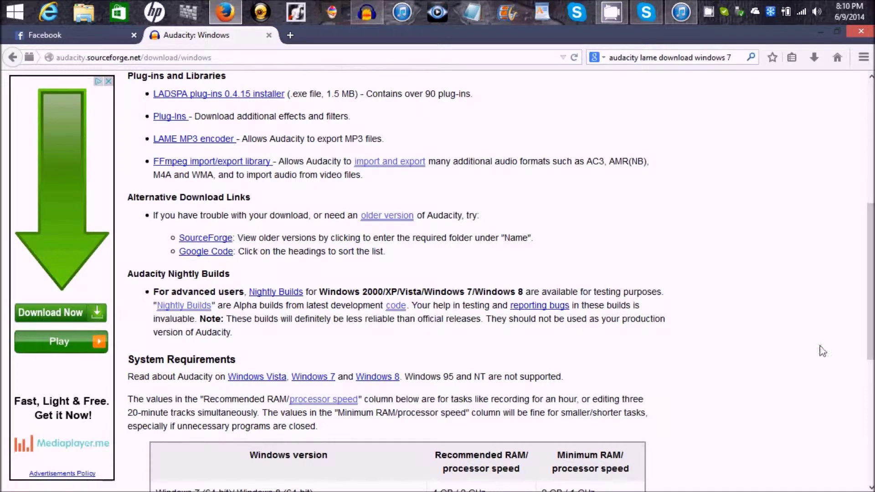
scroll(871, 282, down, 8)
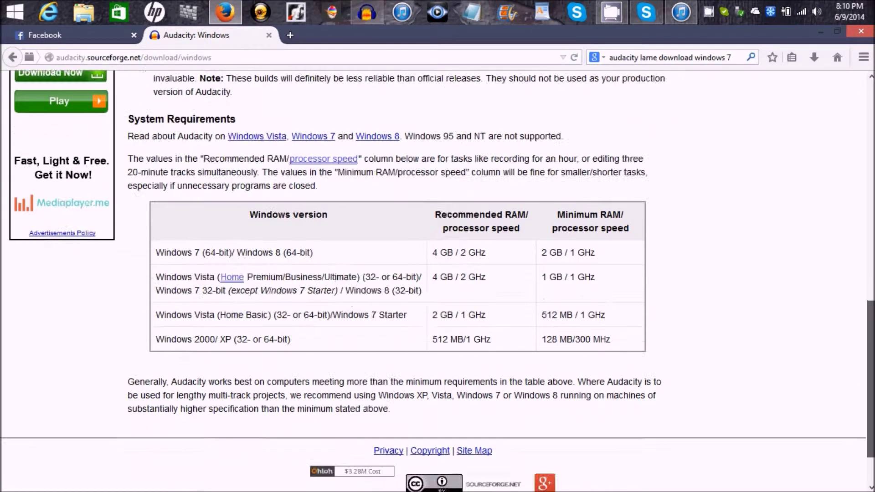
scroll(871, 281, up, 8)
scroll(871, 281, up, 5)
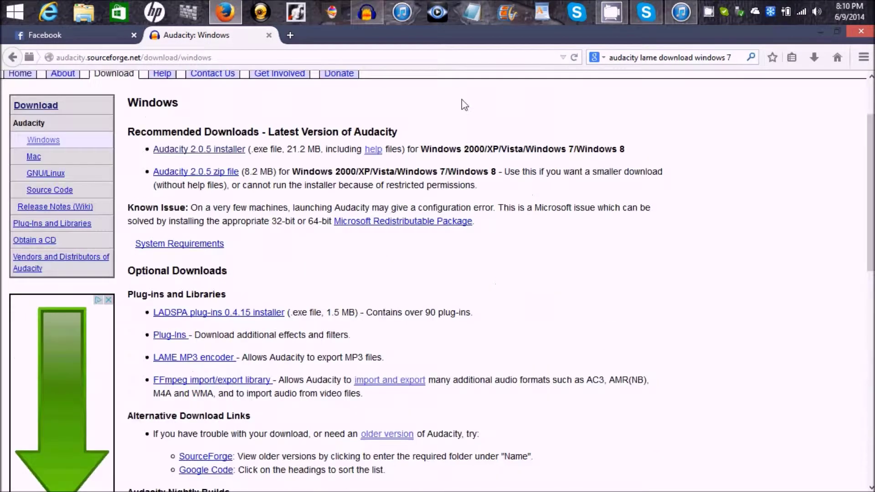
click(269, 35)
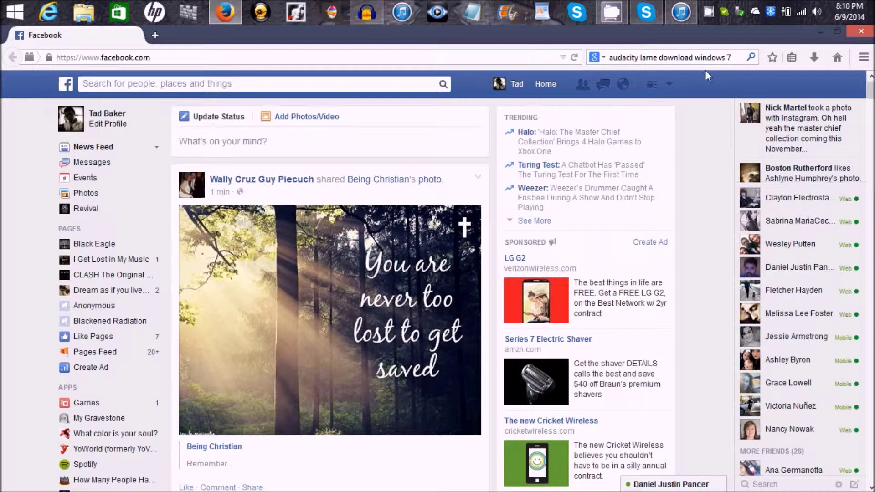
Step: Minimize Firefox and play the 5.8-second voice recording once in Audacity, then stop it
click(818, 38)
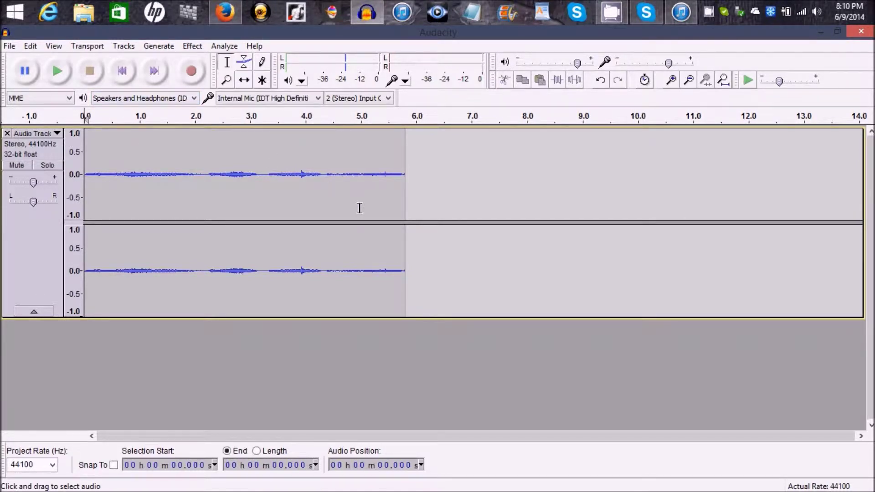
click(57, 71)
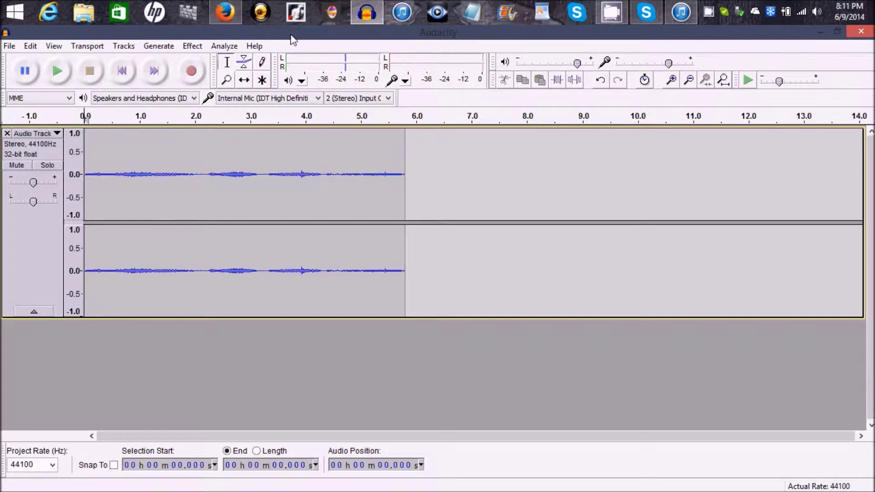
key(space)
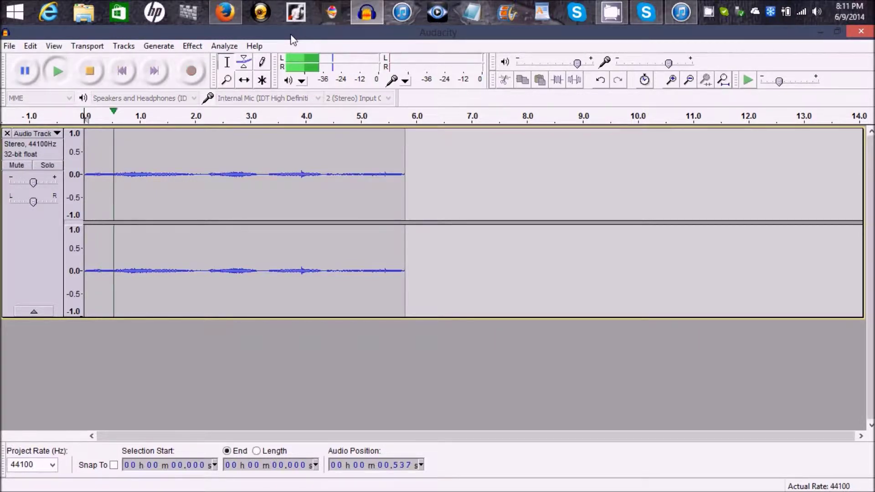
click(95, 71)
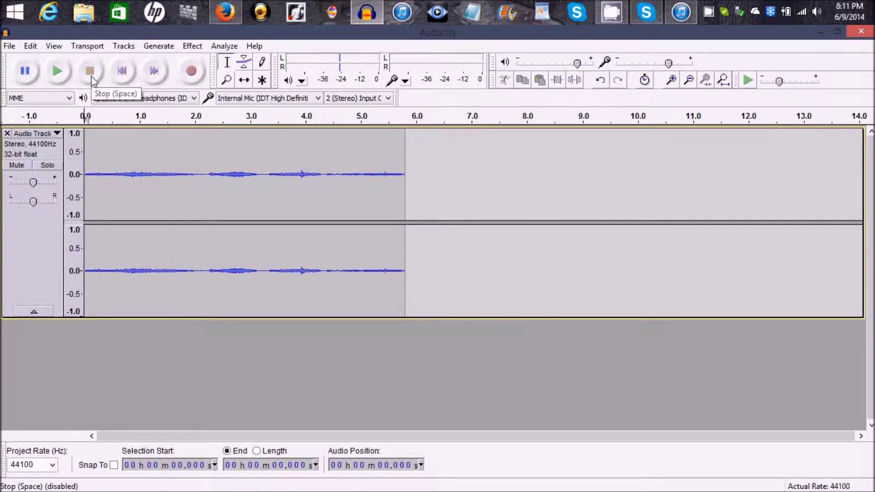
Step: Duplicate the voice track twice so three stacked copies of the recording exist
click(43, 226)
click(30, 45)
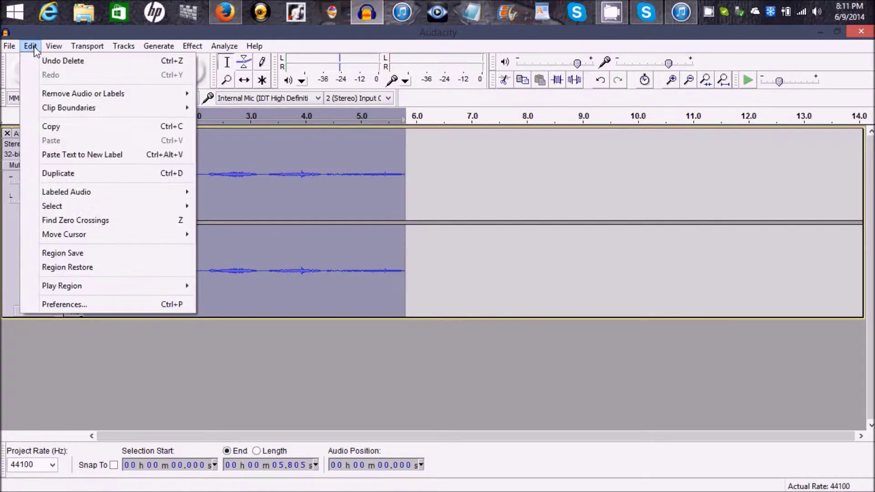
click(94, 180)
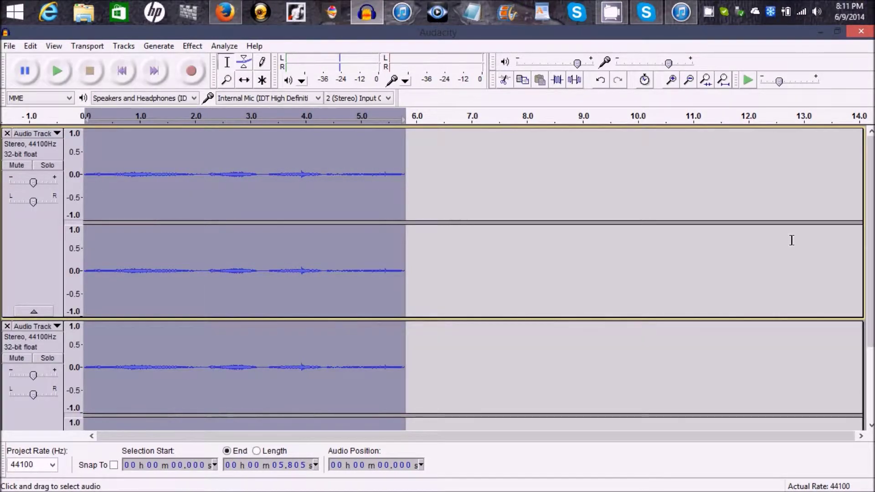
scroll(790, 223, down, 3)
click(48, 326)
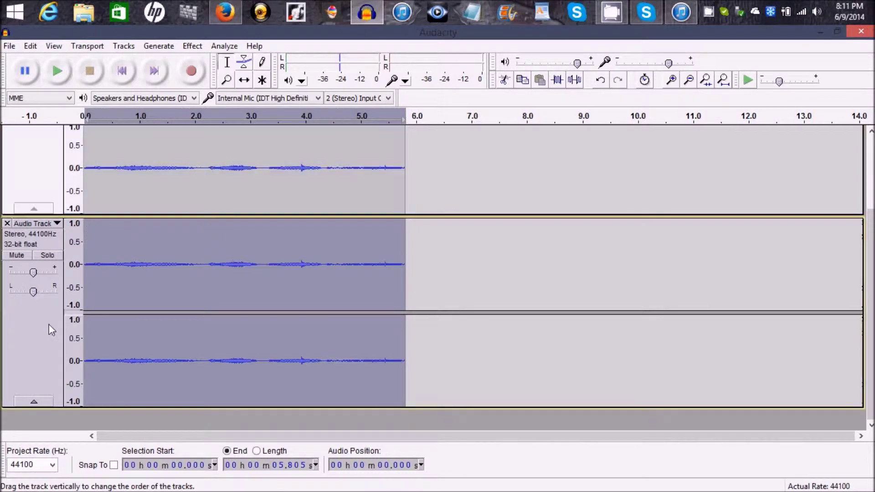
click(31, 45)
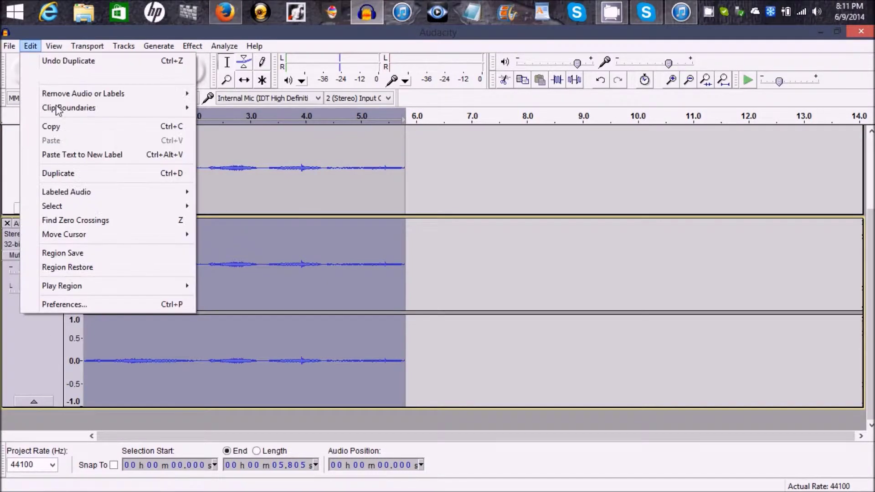
click(78, 173)
drag(870, 255, 870, 206)
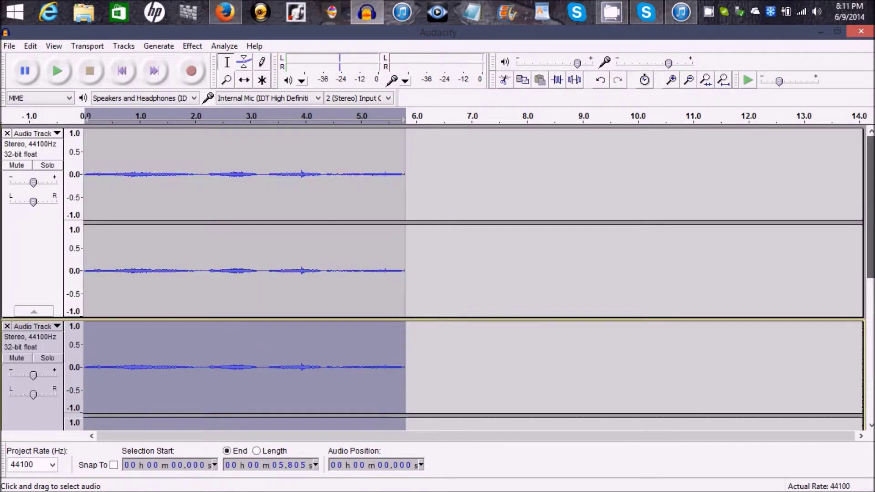
Step: Rename the top track to '+12 pitch'
click(35, 250)
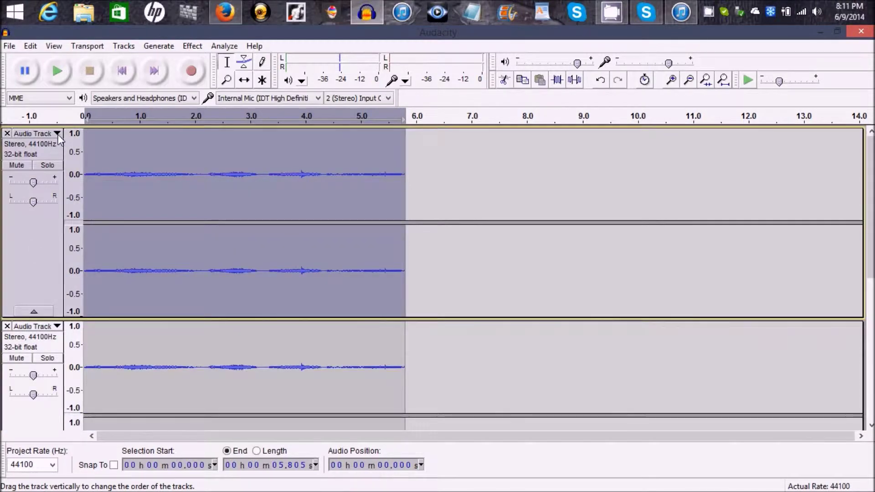
click(59, 134)
click(58, 147)
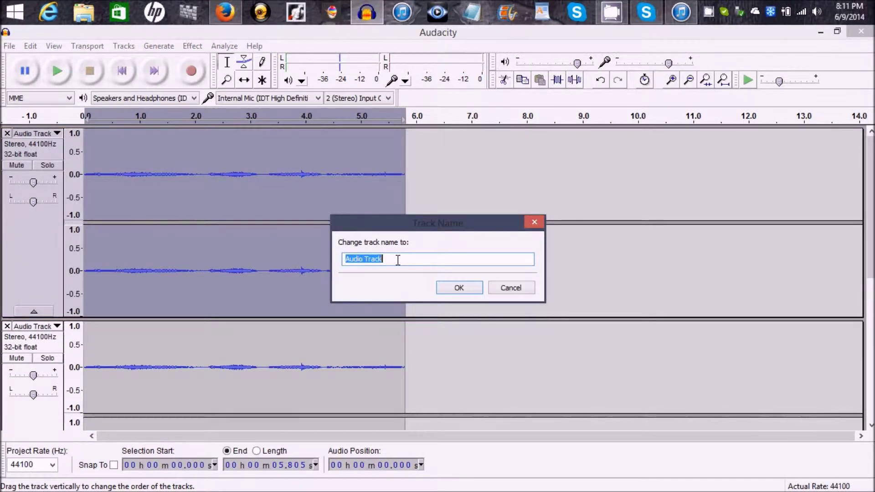
text(t)
text(12 pitch)
click(470, 289)
Step: Rename the second track to '-12 pitch'
scroll(356, 259, down, 3)
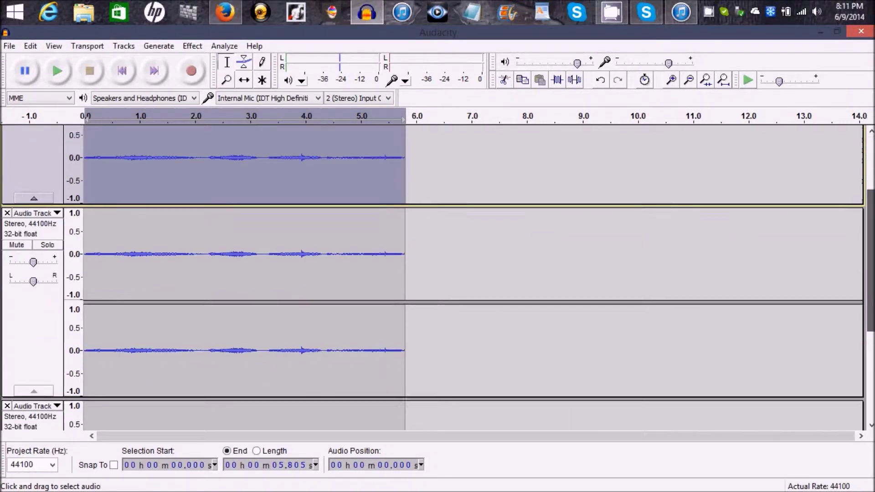
click(61, 205)
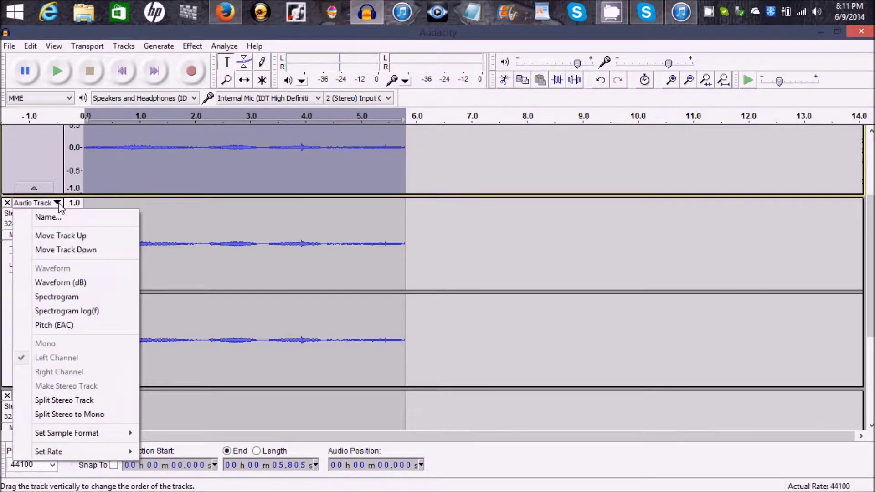
click(72, 219)
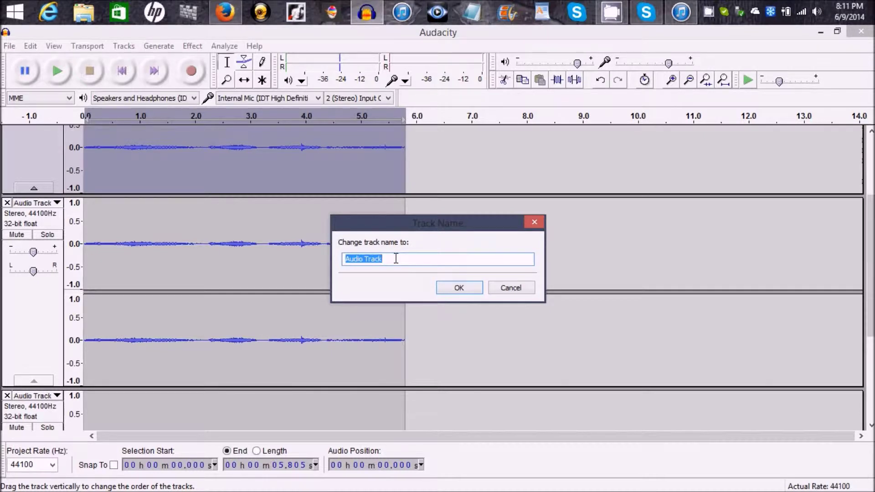
text(-12 pitch)
click(460, 288)
Step: Rename the third track to '-24 pitch'
scroll(640, 250, down, 2)
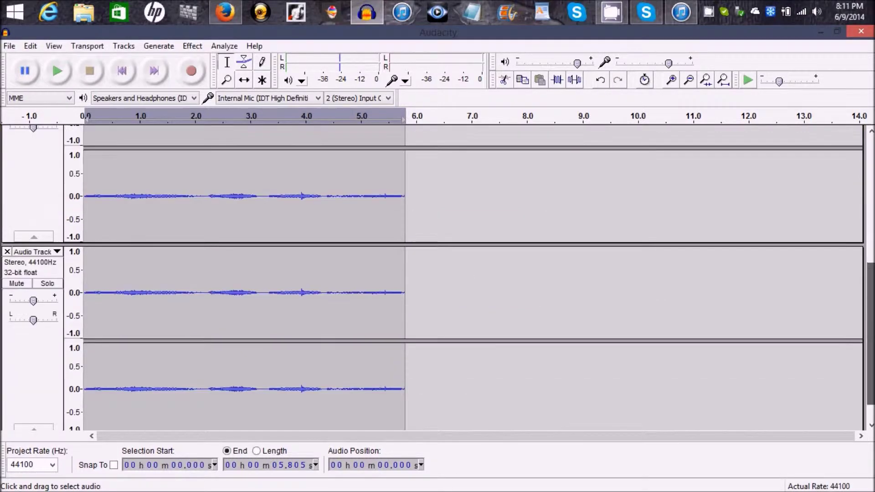
click(54, 252)
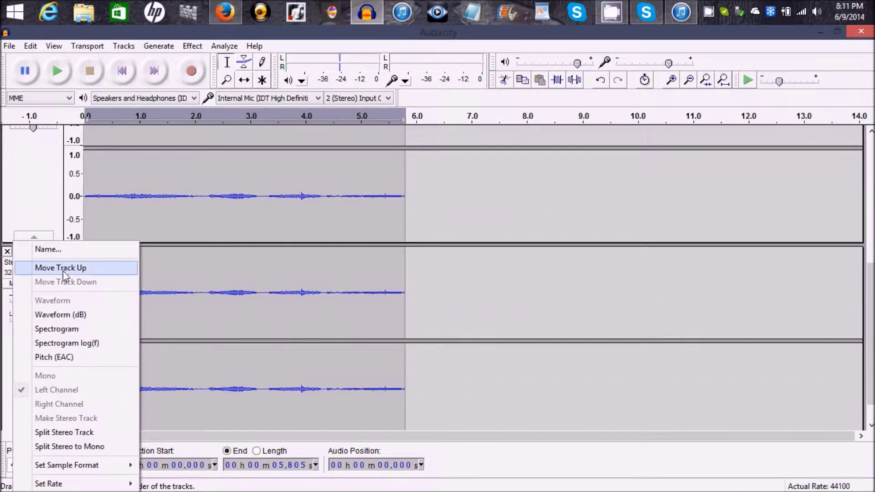
click(59, 250)
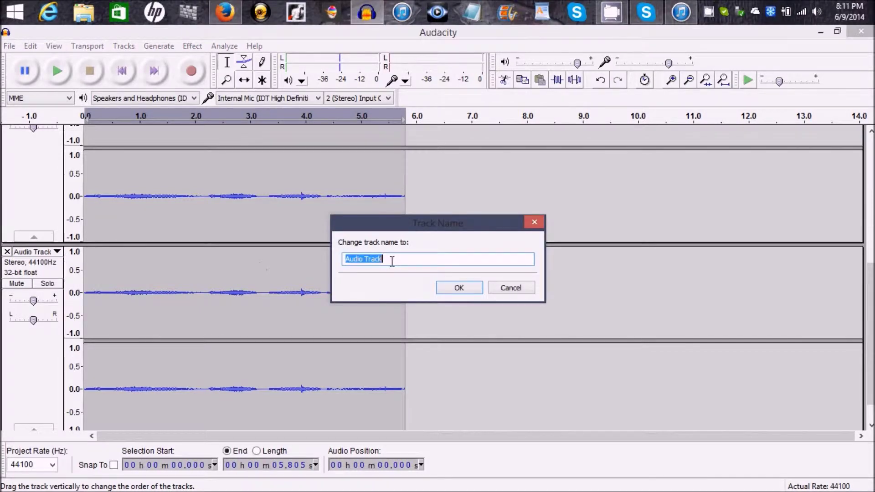
text(-24 pitch)
click(451, 289)
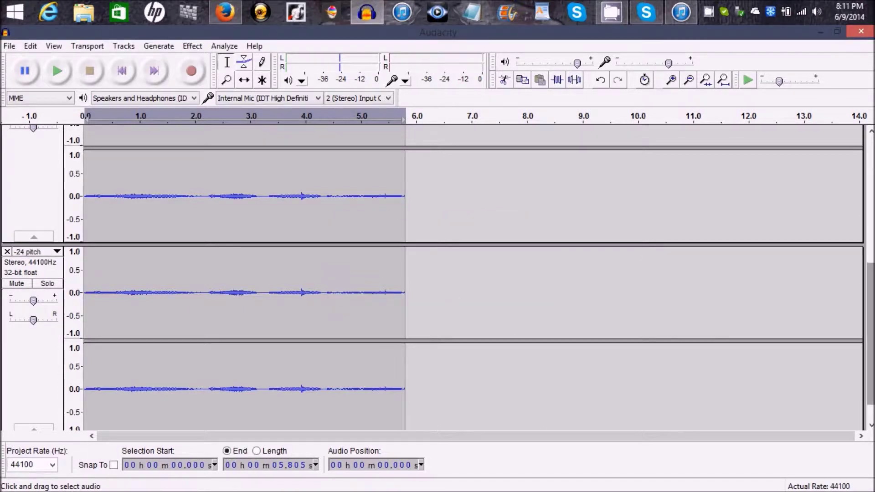
Step: Duplicate the -12 pitch track and drag the copy up beneath the +12 pitch track
scroll(301, 183, up, 3)
click(36, 256)
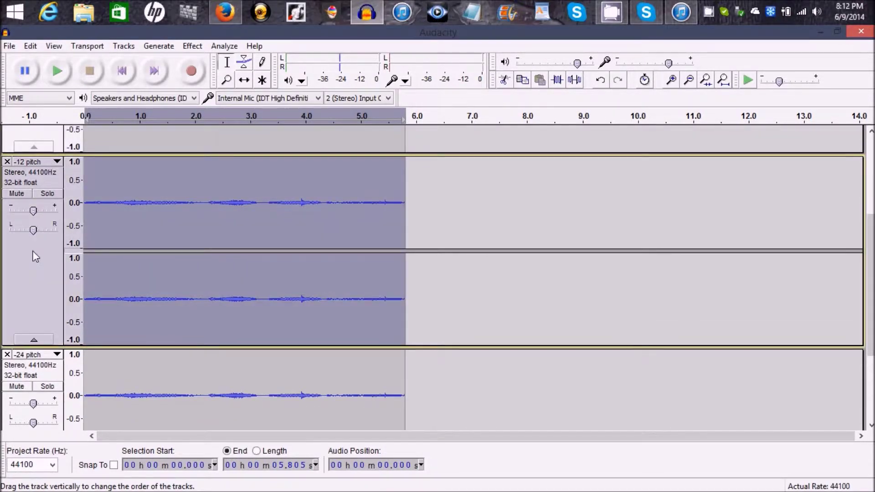
click(30, 46)
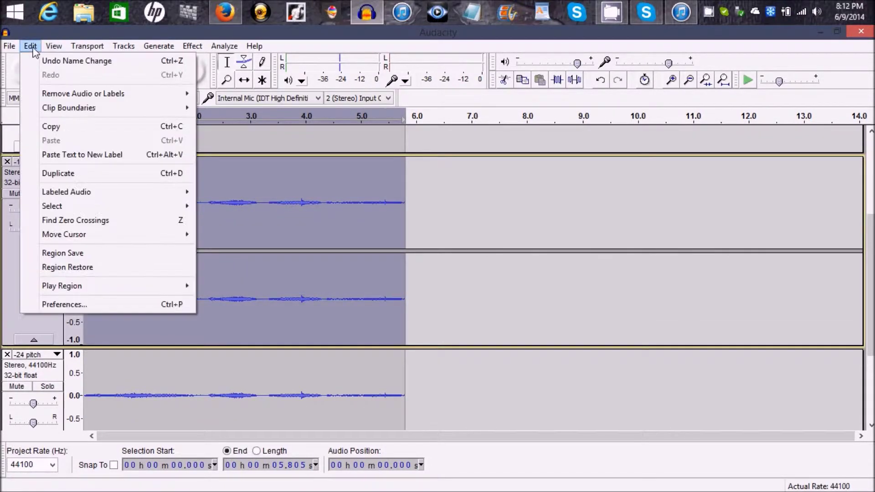
click(93, 176)
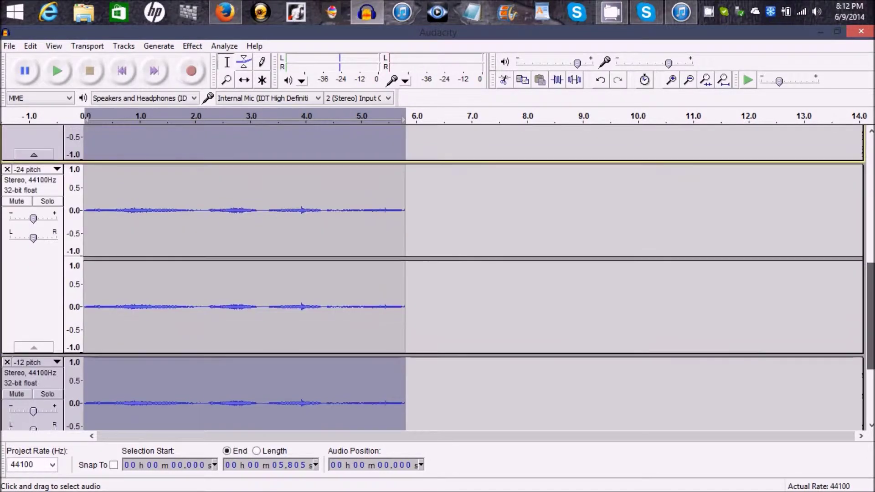
drag(32, 364, 63, 209)
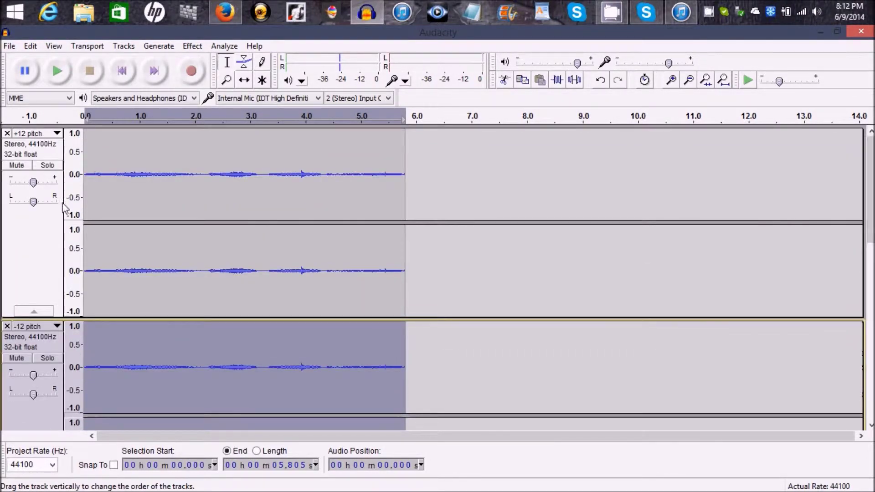
click(36, 228)
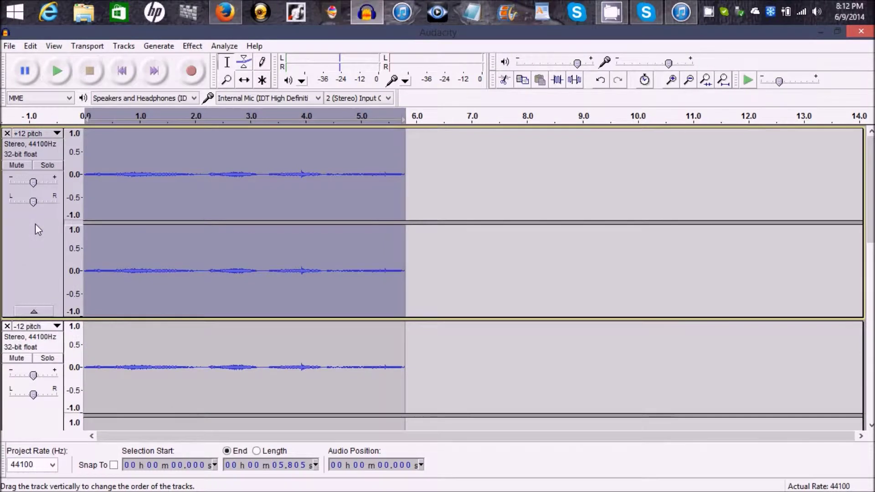
click(195, 47)
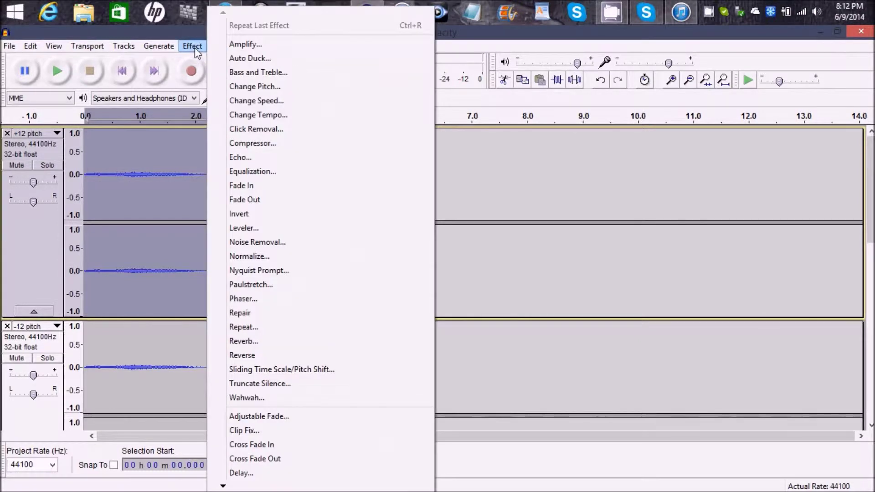
Step: Raise the +12 pitch track by 12 semitones with Change Pitch, previewing before applying
click(330, 89)
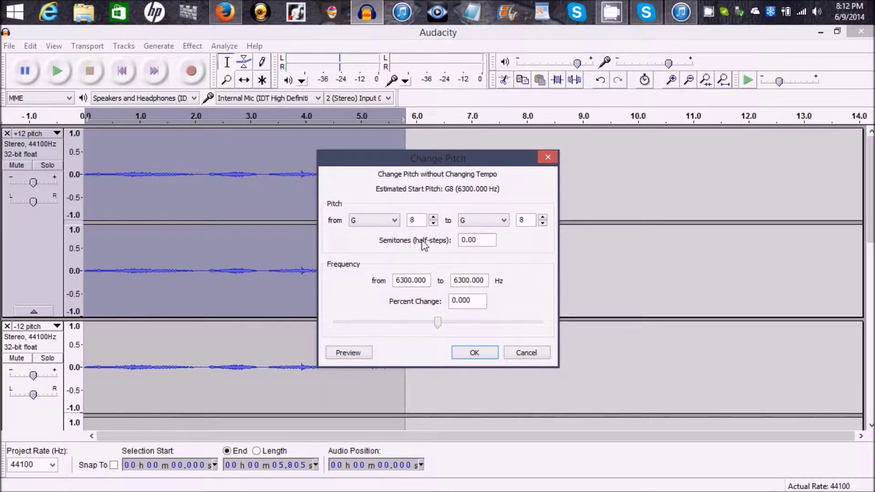
double_click(478, 242)
text(12)
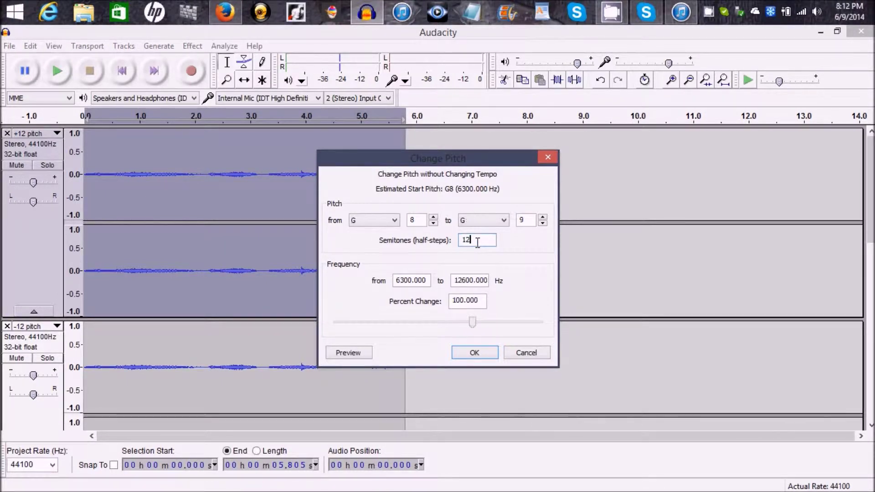
click(348, 352)
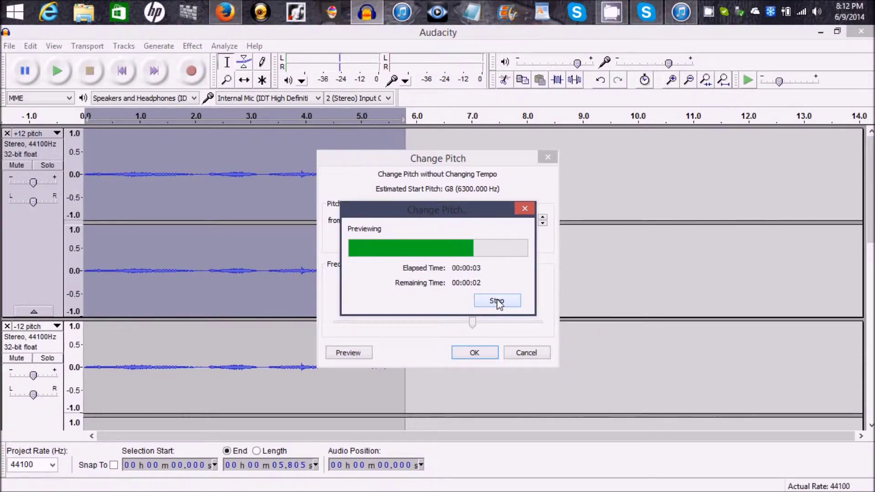
click(496, 301)
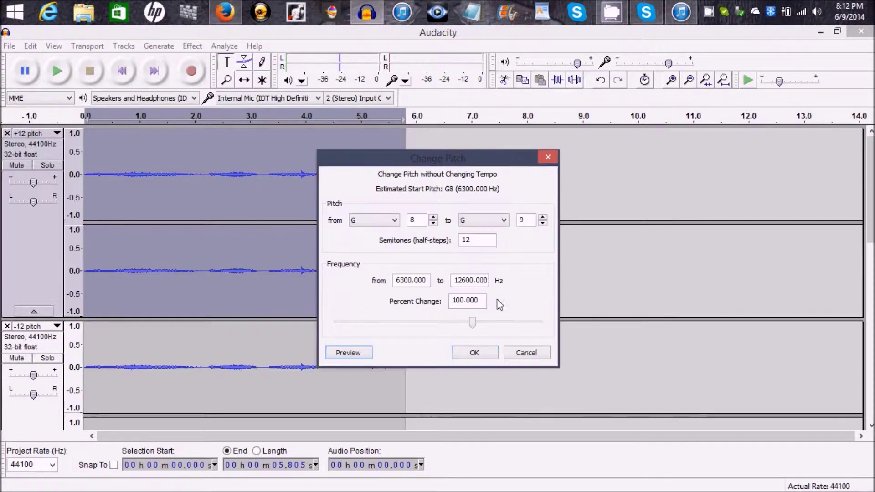
click(474, 355)
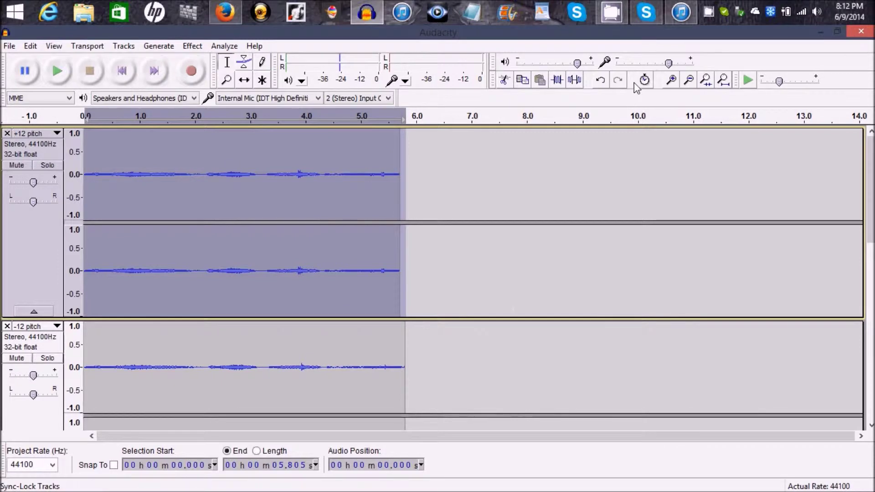
Step: Set the playback volume to 1.00 and select the -12 pitch track
drag(577, 64, 590, 63)
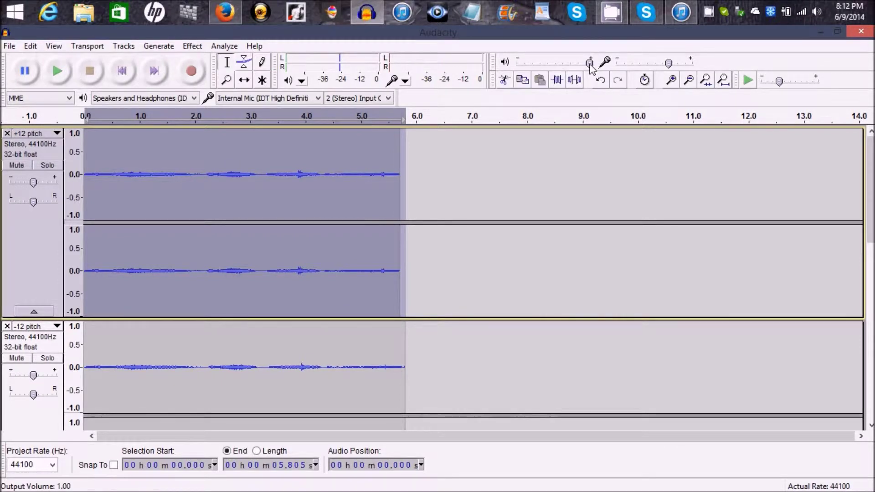
scroll(732, 132, down, 5)
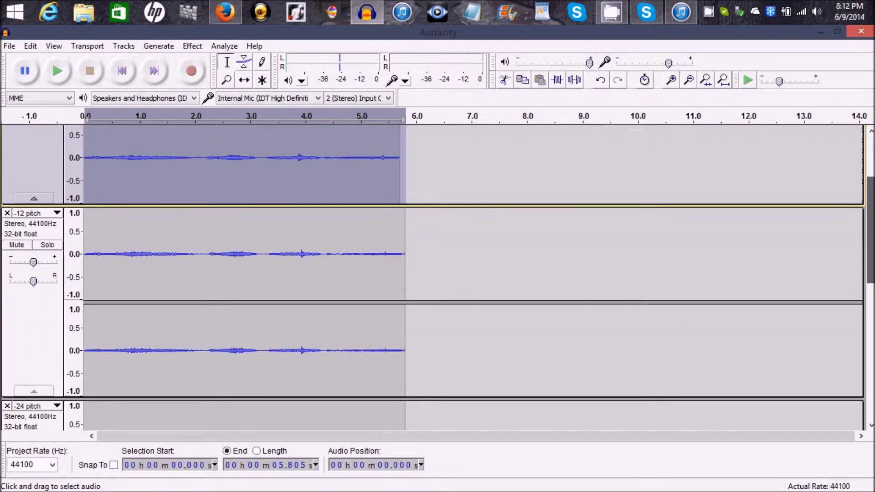
scroll(609, 172, down, 4)
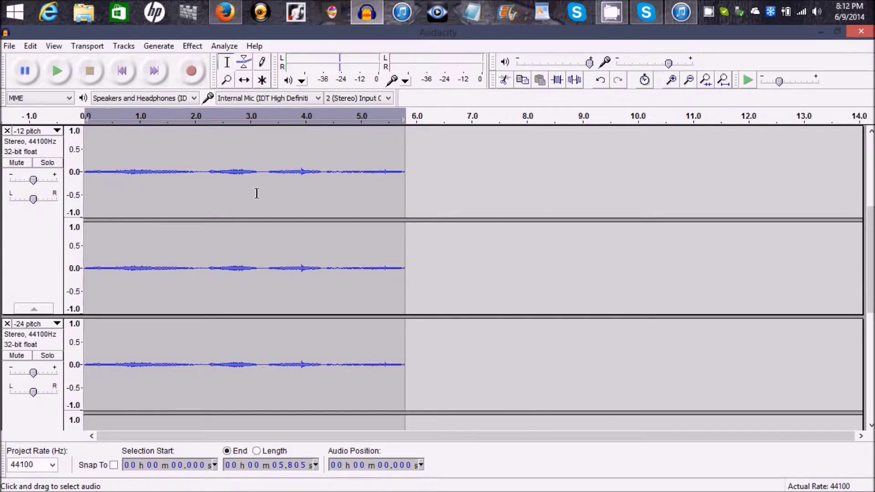
click(37, 217)
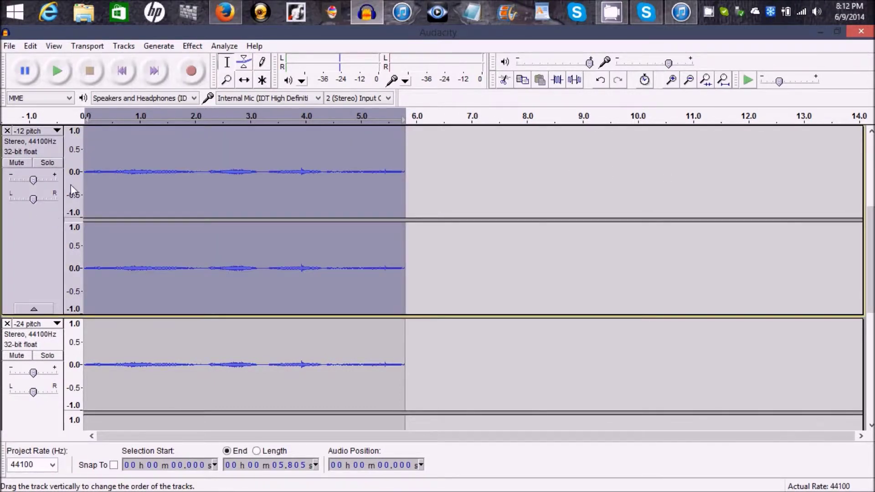
Step: Lower the -12 pitch track by 12 semitones with Change Pitch, then select the -24 pitch track
click(192, 46)
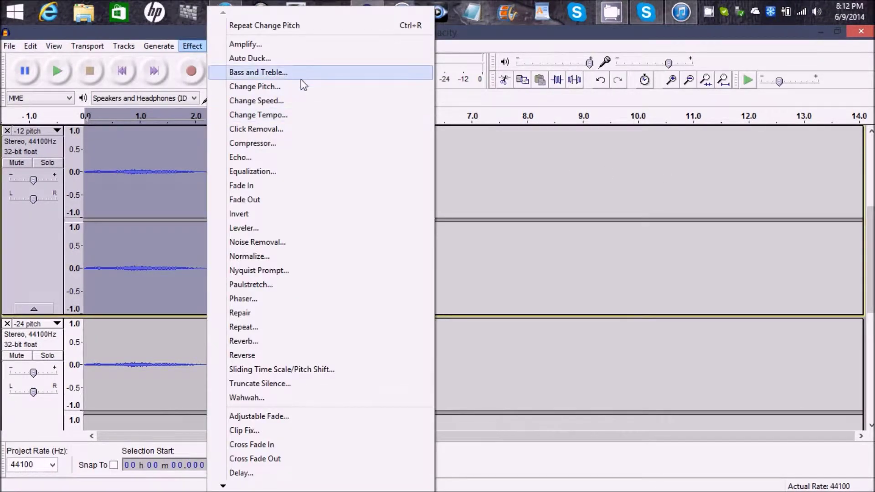
click(301, 88)
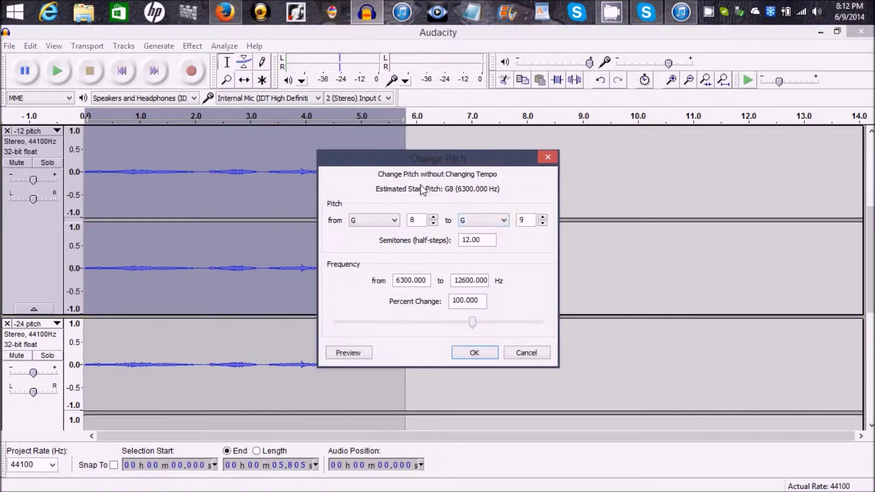
double_click(482, 242)
text(-12)
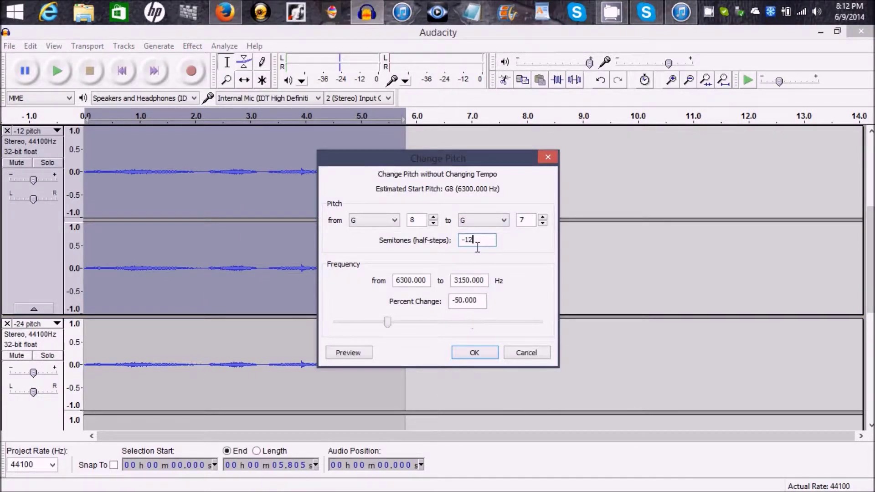
click(343, 354)
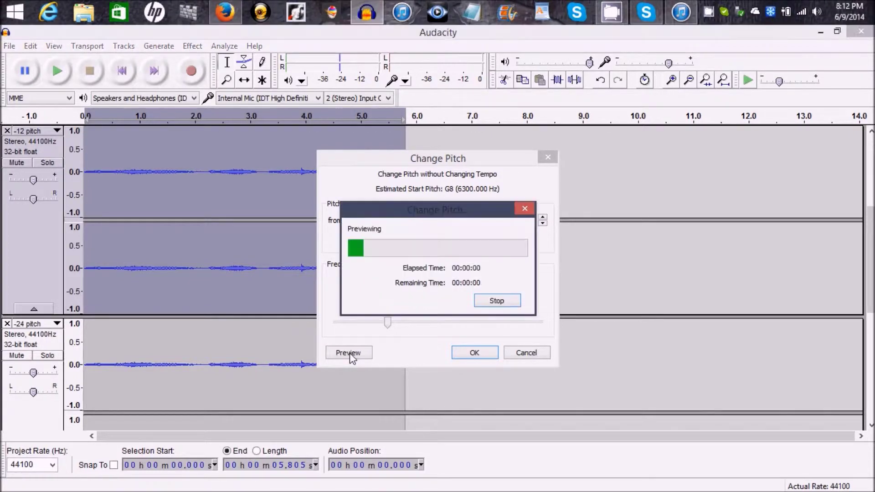
click(492, 302)
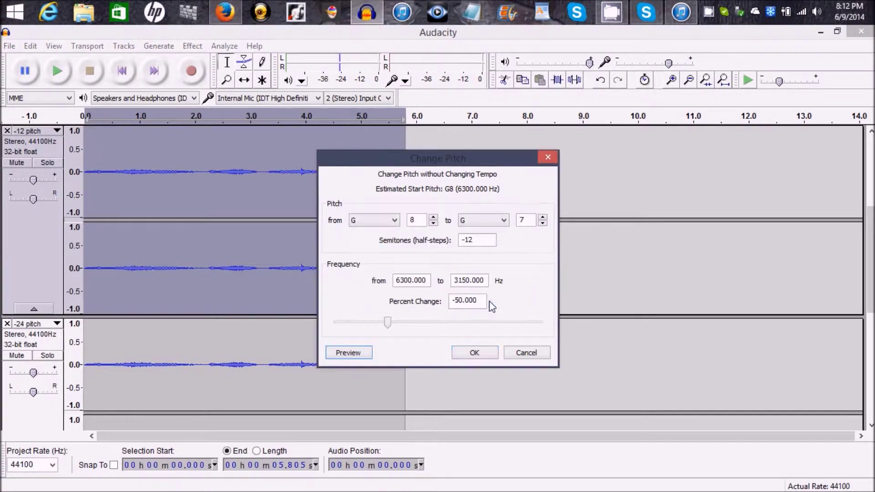
click(474, 353)
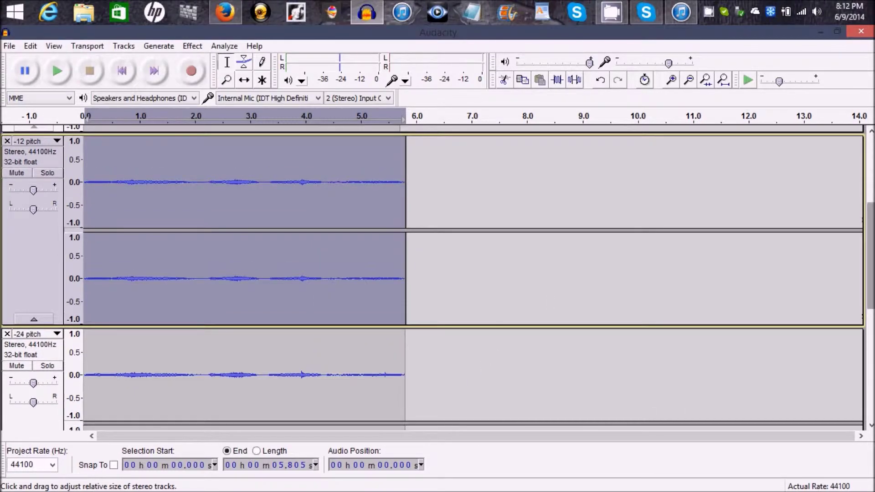
scroll(738, 262, down, 4)
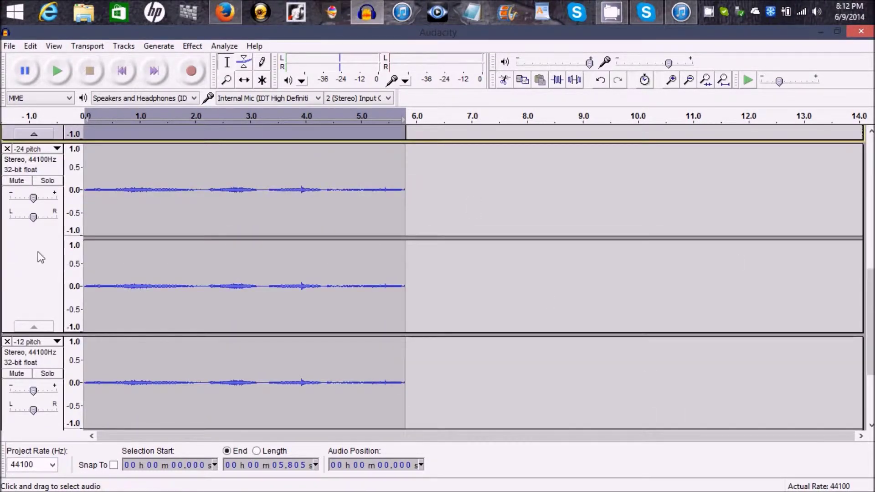
click(42, 256)
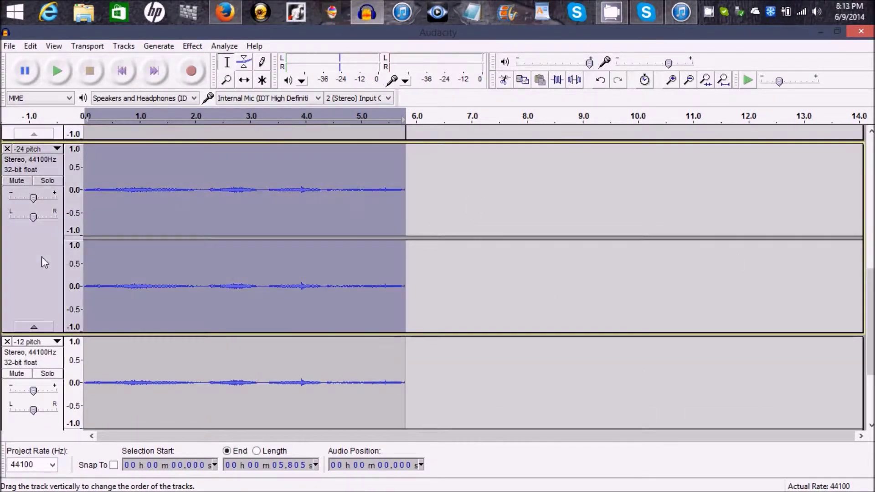
Step: Lower the -24 pitch track by 24 semitones with Change Pitch after a preview
click(198, 49)
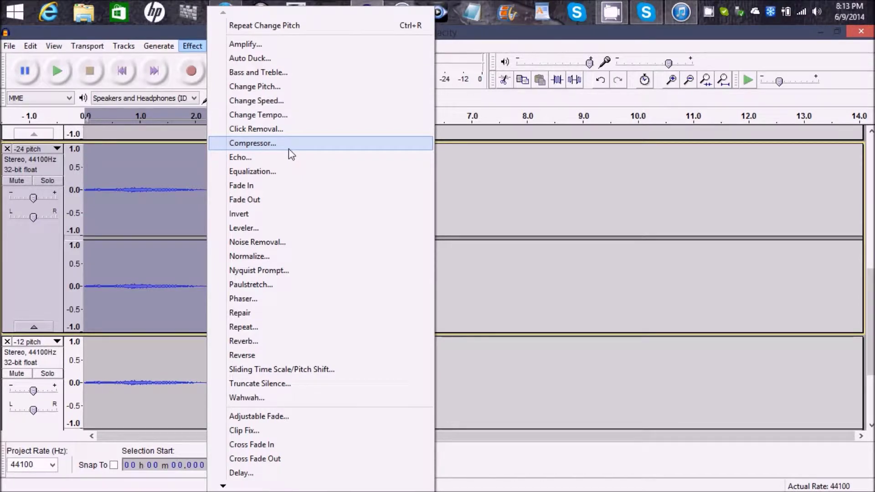
click(298, 86)
double_click(489, 240)
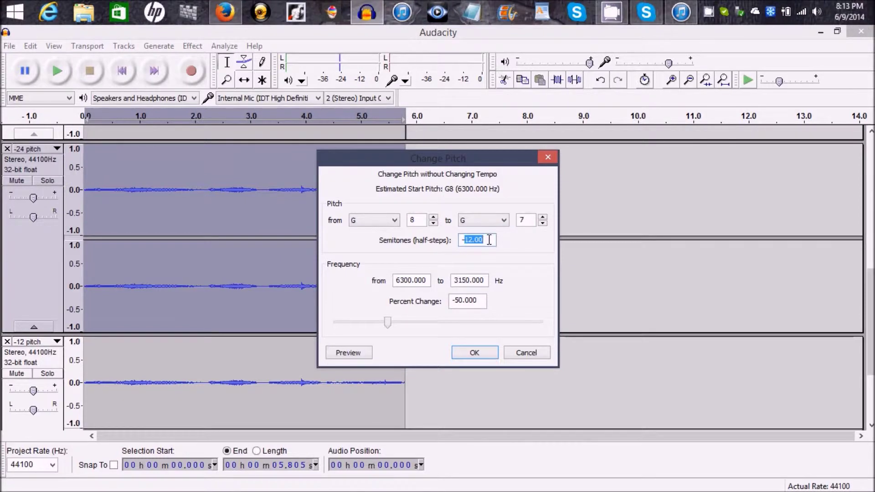
text(-24)
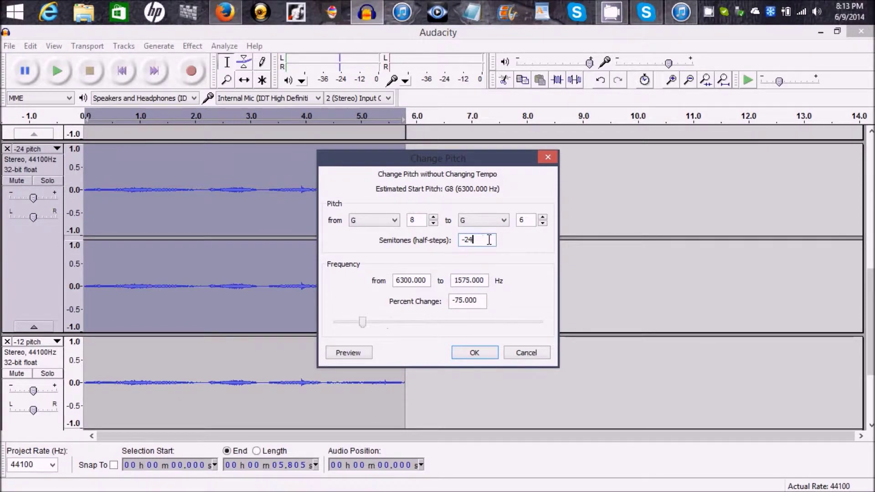
click(356, 353)
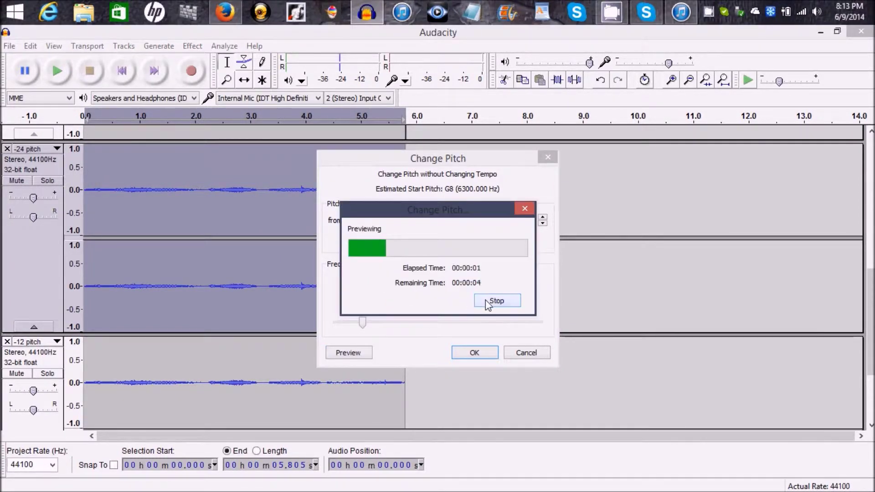
click(496, 300)
click(481, 349)
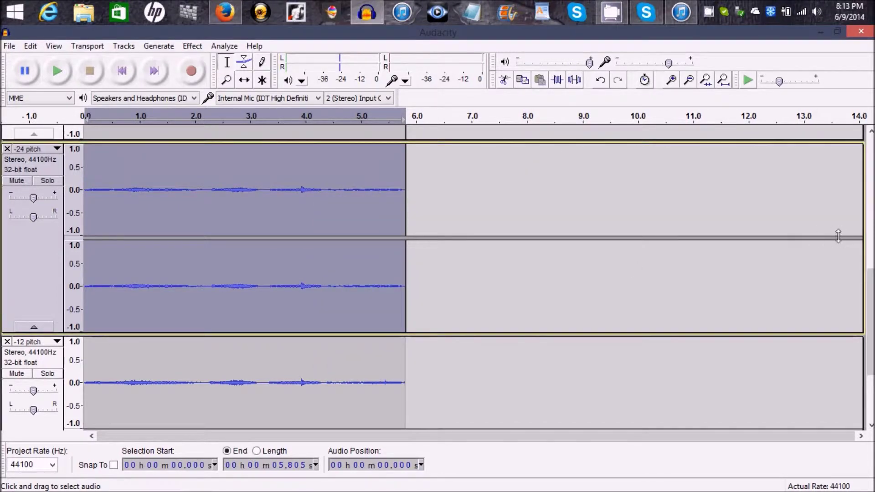
Step: Lower the bottom -12 pitch duplicate track by 12 semitones with Change Pitch
scroll(433, 278, down, 3)
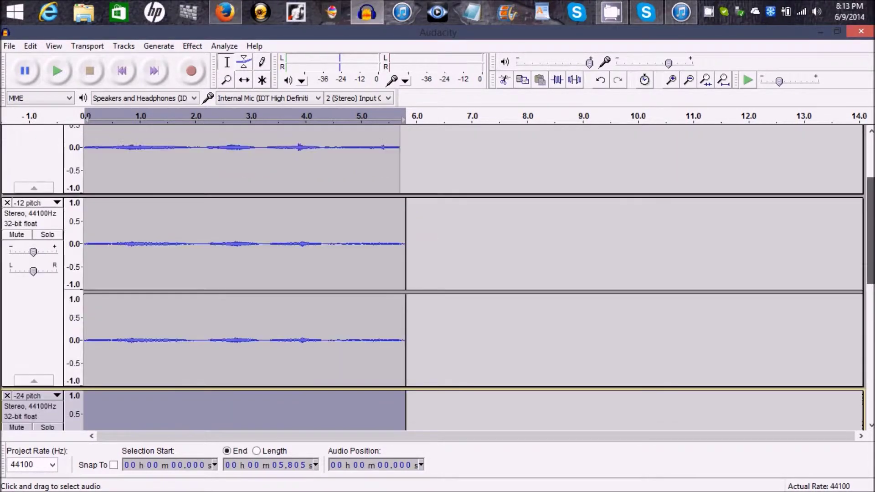
scroll(357, 336, down, 3)
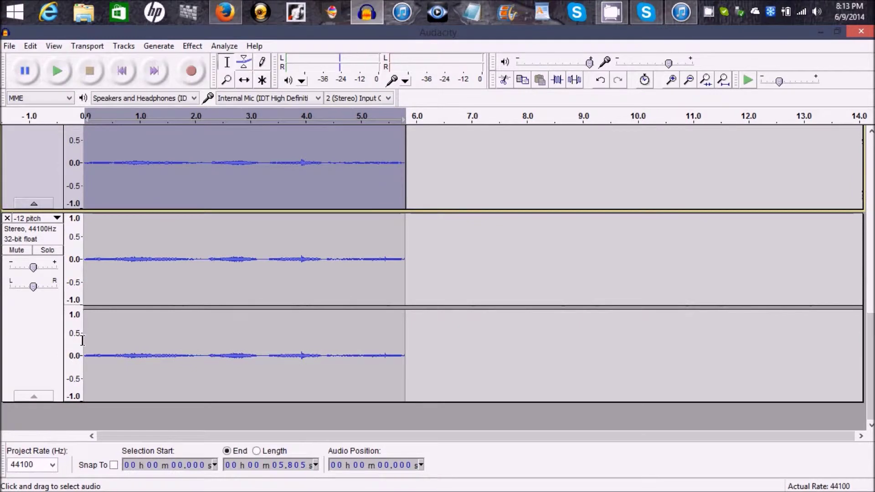
click(38, 332)
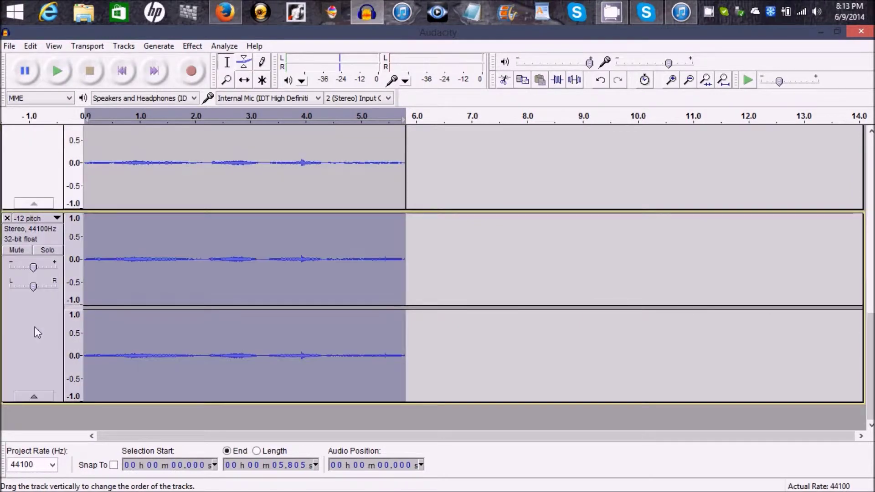
click(200, 50)
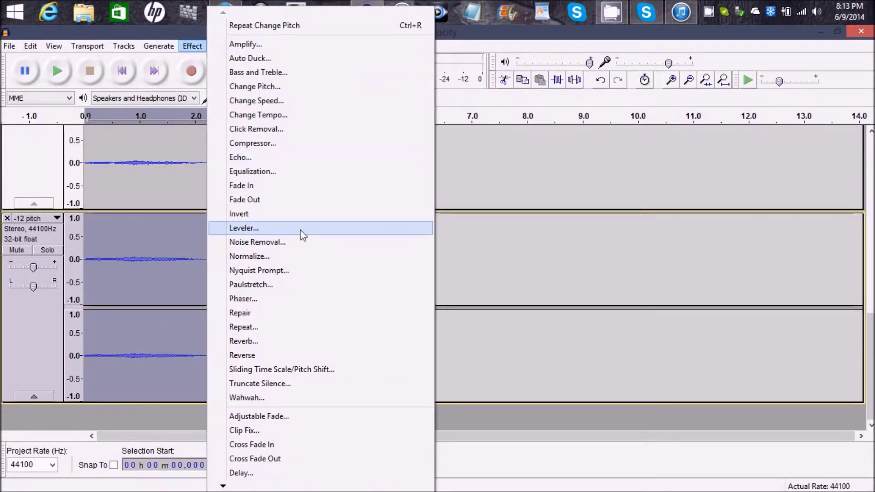
click(326, 91)
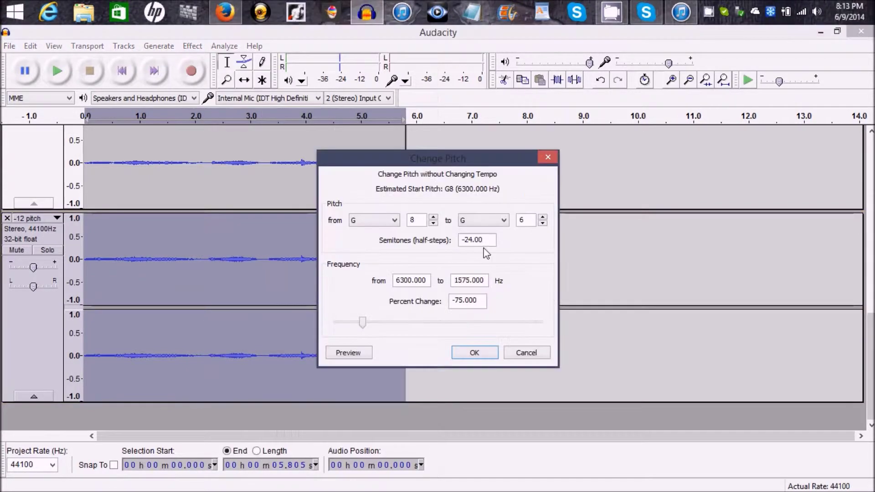
text(-24.)
key(BackSpace)
key(BackSpace)
key(BackSpace)
text(12)
click(475, 352)
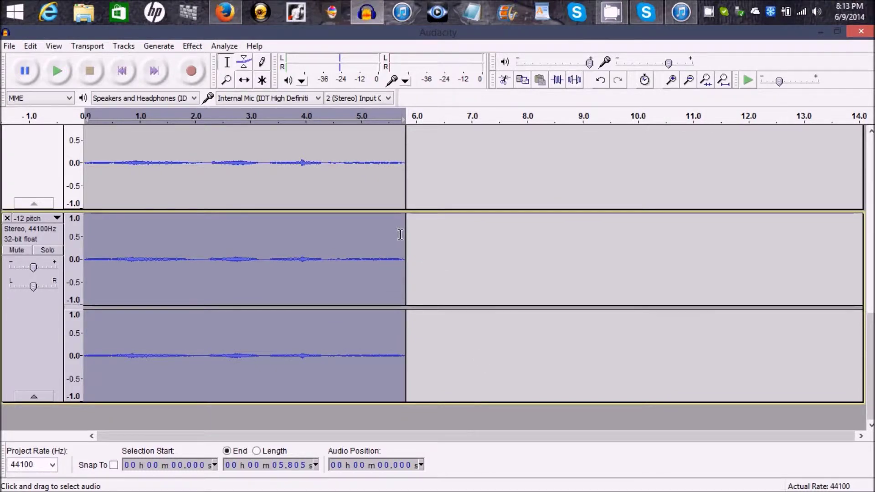
Step: Clear the time selection and nudge the -12 pitch track's gain up slightly
scroll(662, 248, up, 3)
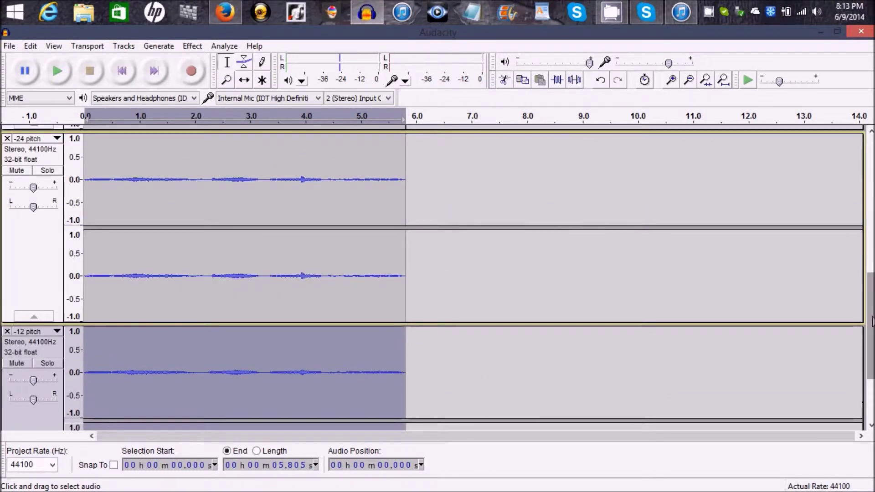
drag(872, 321, 871, 230)
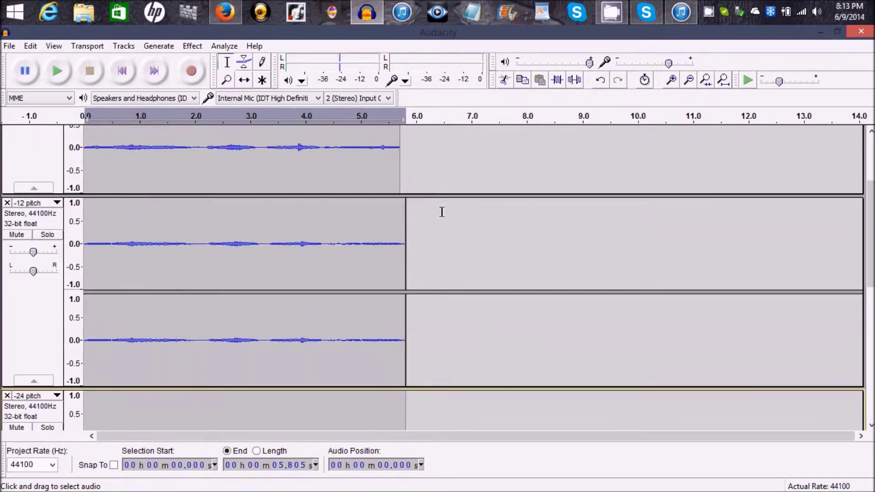
click(405, 216)
click(116, 71)
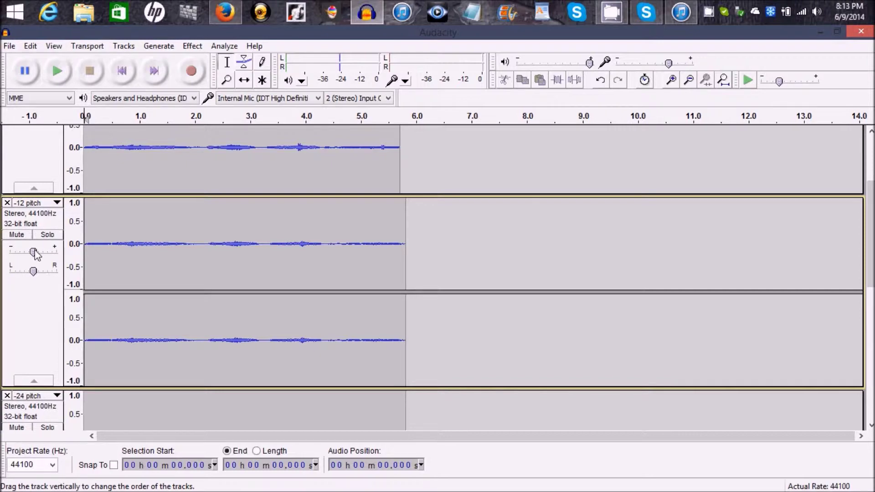
drag(35, 252, 38, 252)
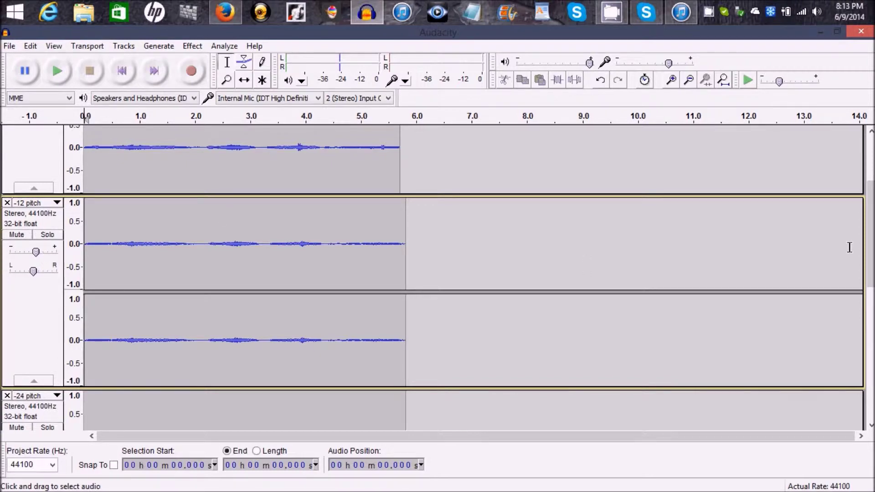
Step: Set +12 pitch gain to +5 dB, raise -24 pitch slightly, bottom -12 pitch to +2 dB, and play
scroll(870, 233, up, 3)
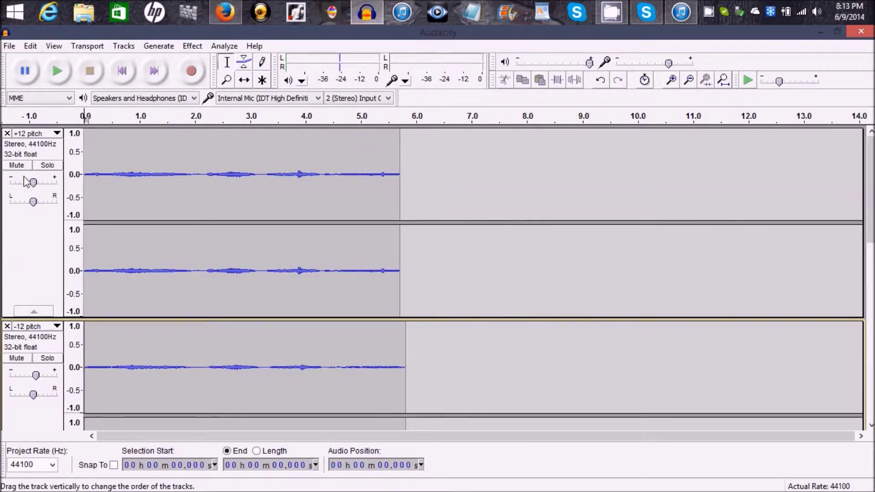
drag(33, 183, 42, 187)
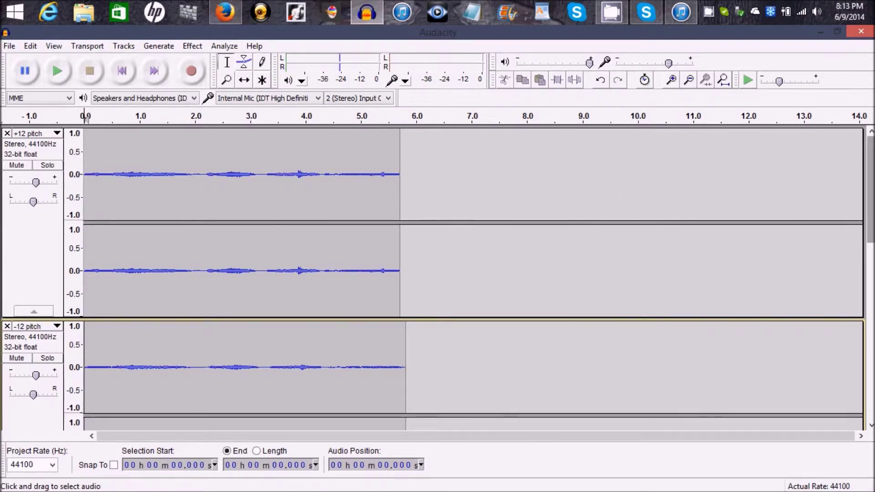
scroll(240, 188, down, 5)
drag(30, 366, 39, 210)
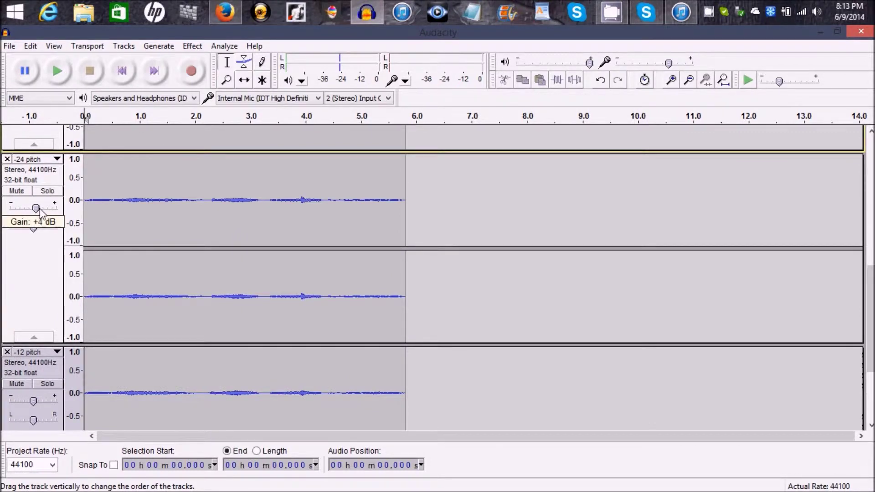
drag(35, 403, 37, 402)
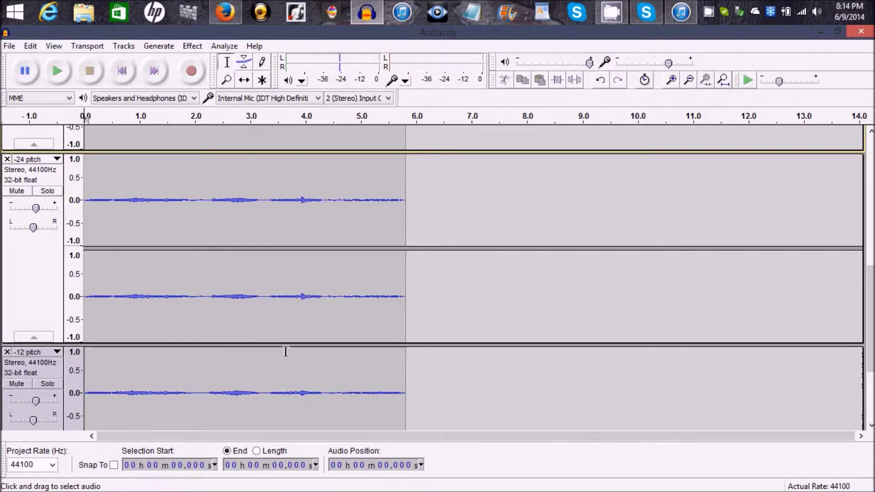
drag(869, 317, 870, 186)
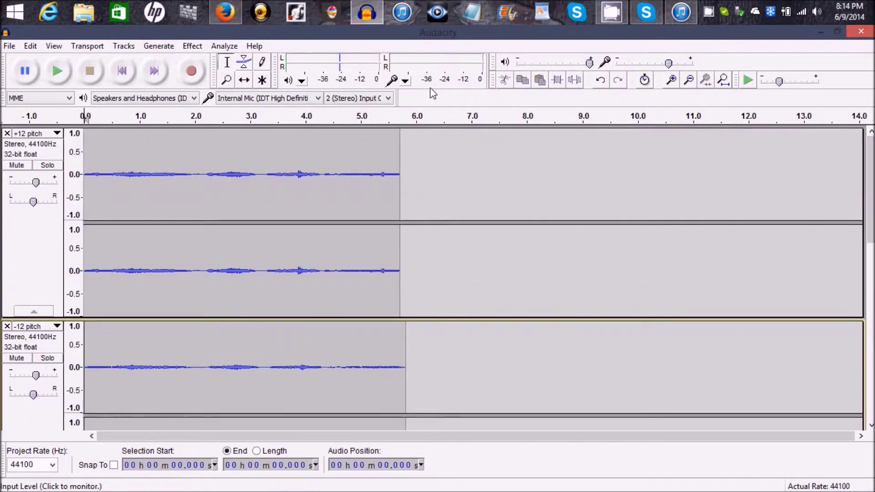
key(space)
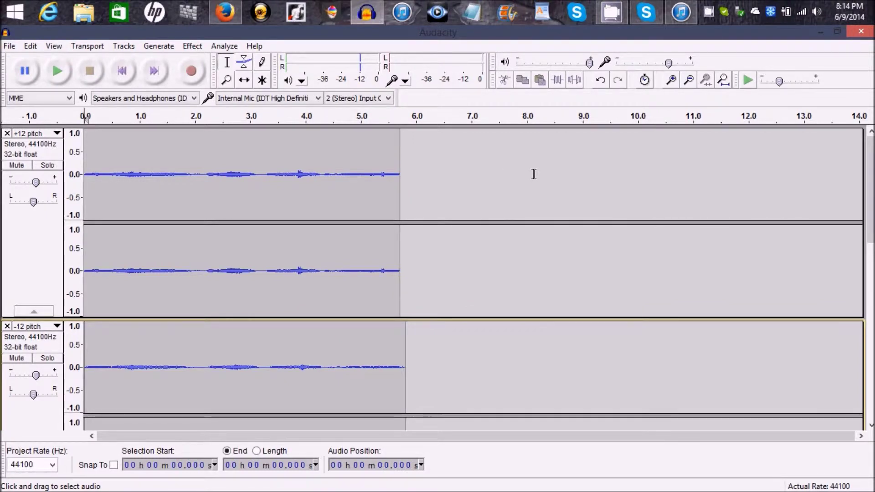
key(space)
right_click(368, 25)
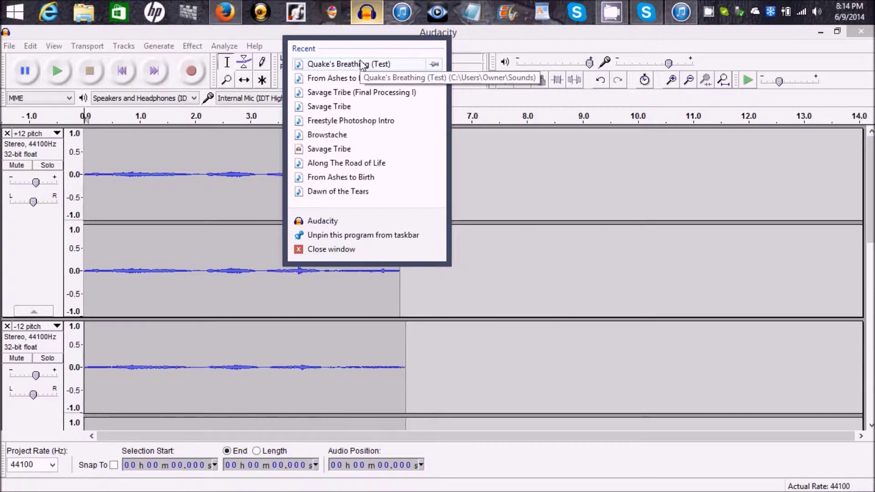
click(362, 64)
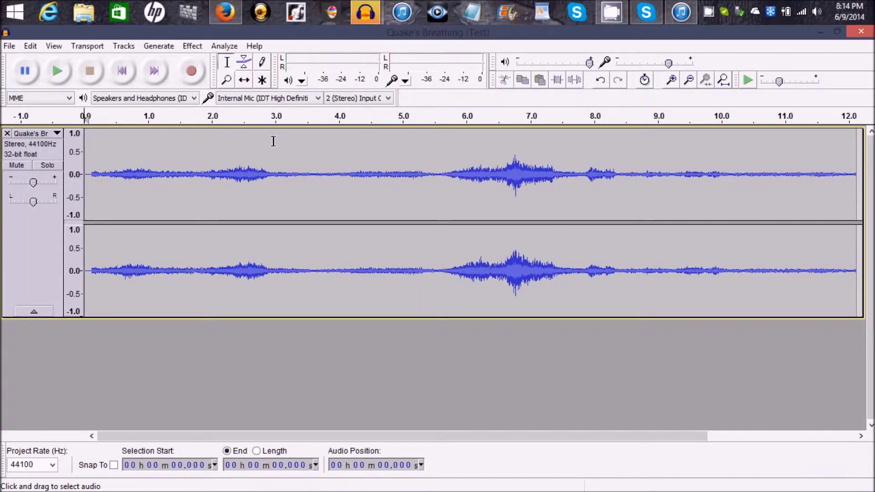
mouse_move(364, 11)
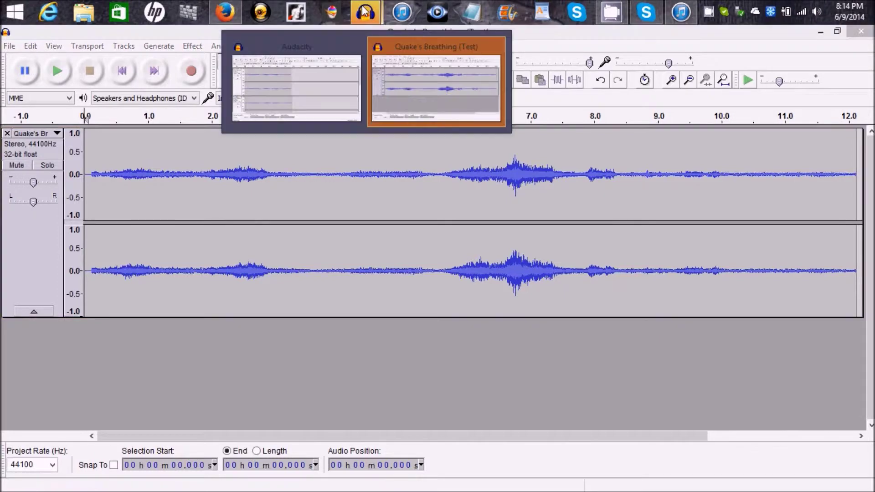
click(403, 47)
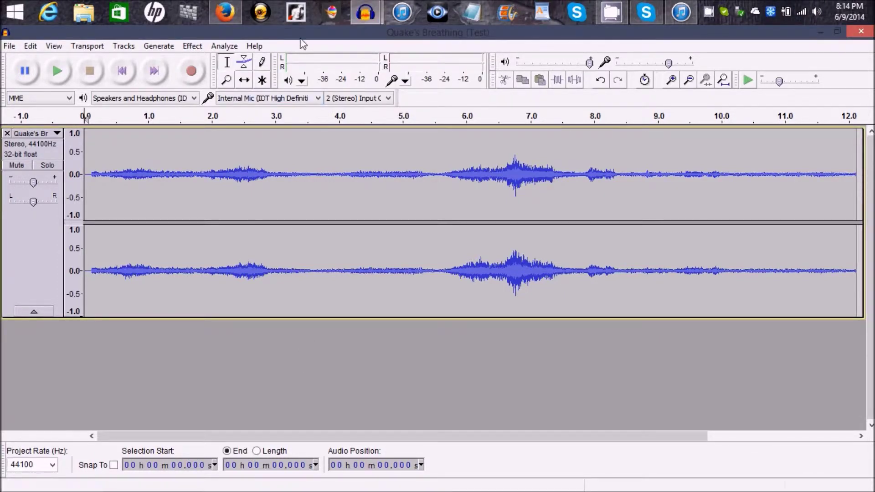
key(space)
click(90, 71)
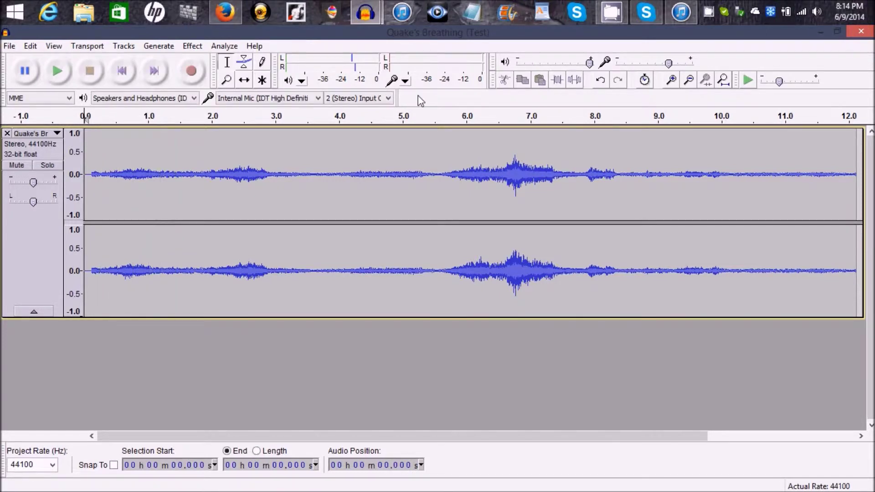
click(870, 36)
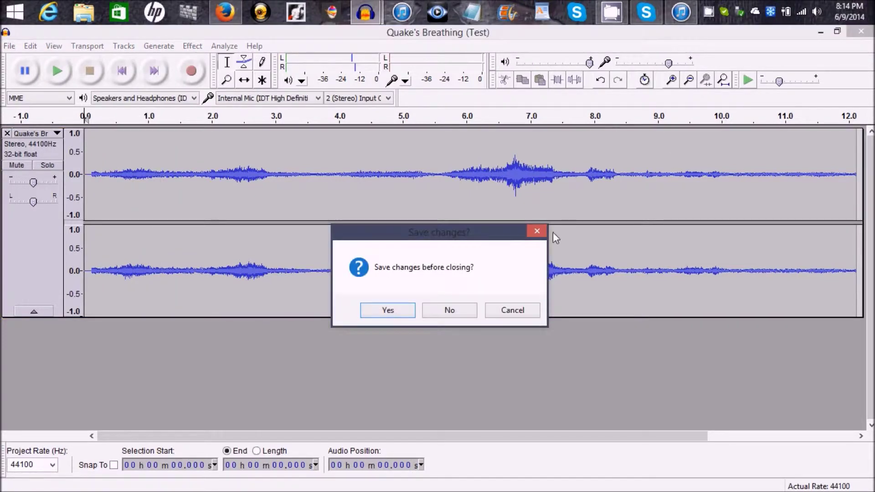
click(455, 315)
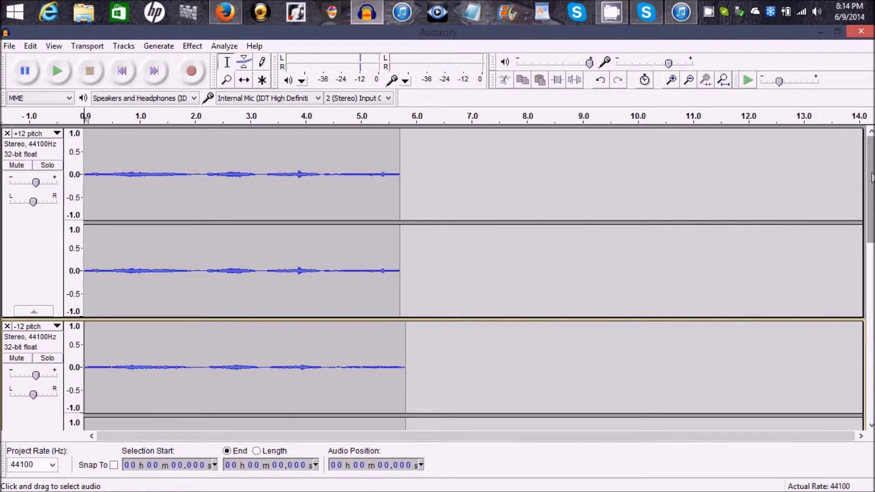
mouse_move(872, 177)
mouse_down()
mouse_move(871, 188)
mouse_move(871, 178)
mouse_up()
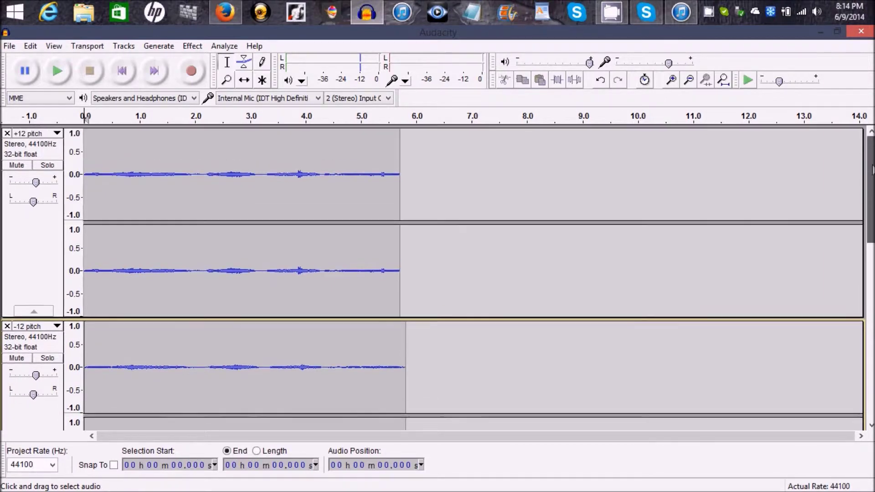
Step: Apply an Echo with 0.3-second delay and 0.2 decay factor to the +12 pitch track, previewing first
click(35, 231)
click(193, 46)
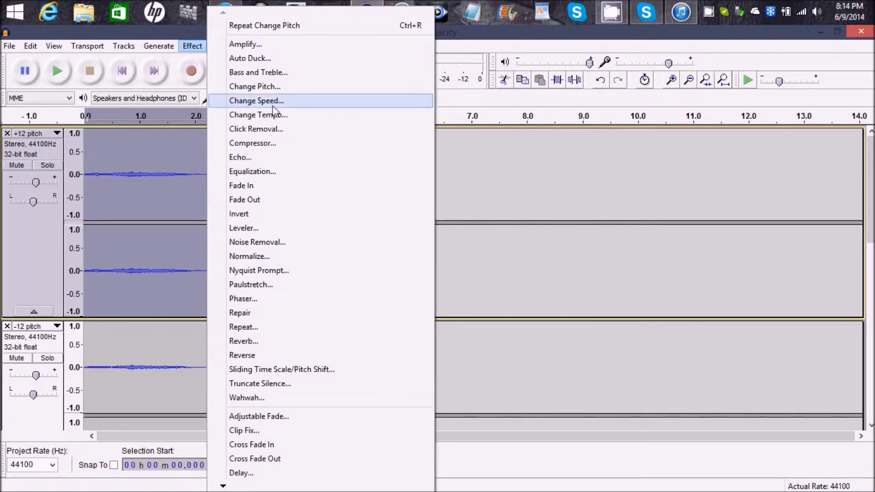
click(297, 161)
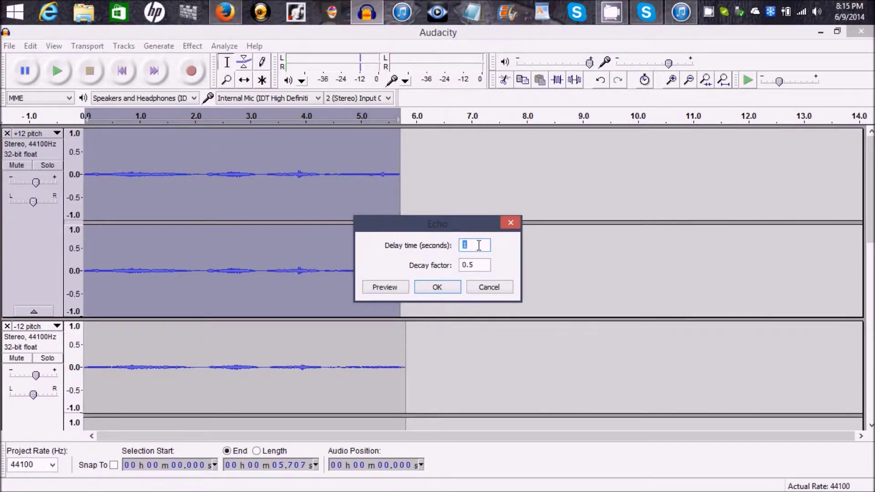
key(BackSpace)
click(481, 267)
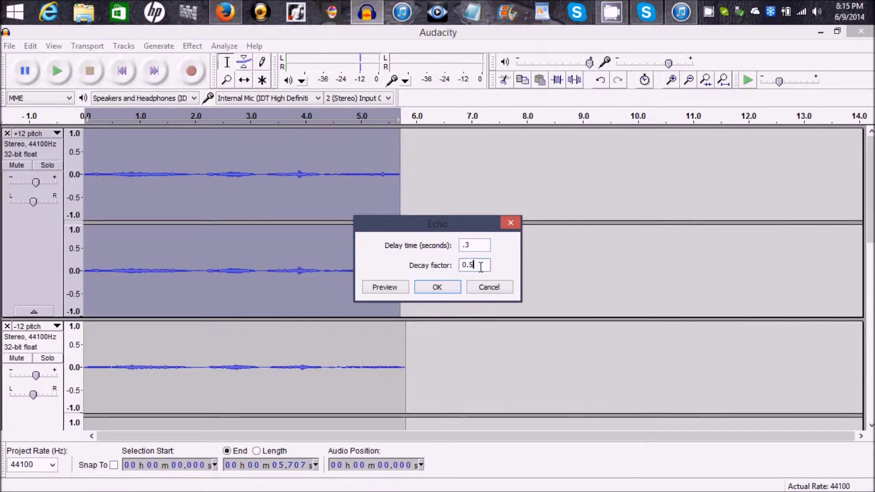
click(398, 285)
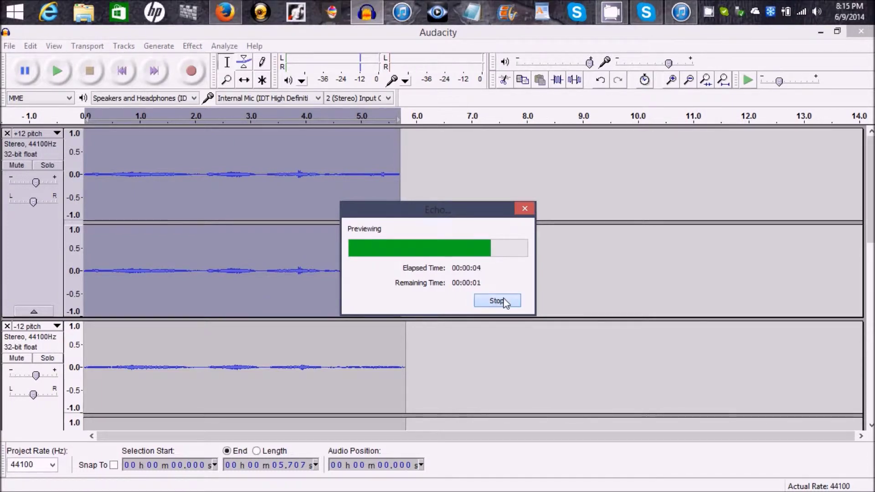
click(453, 287)
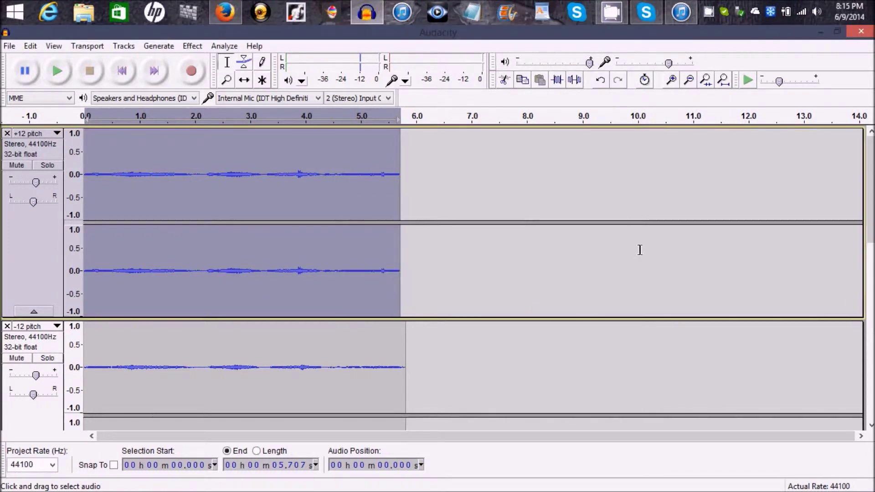
scroll(638, 248, down, 5)
Step: Preview and apply Reverb on the -24 pitch track: room size 73, pre-delay 144 ms, reverberance 77
scroll(557, 301, down, 2)
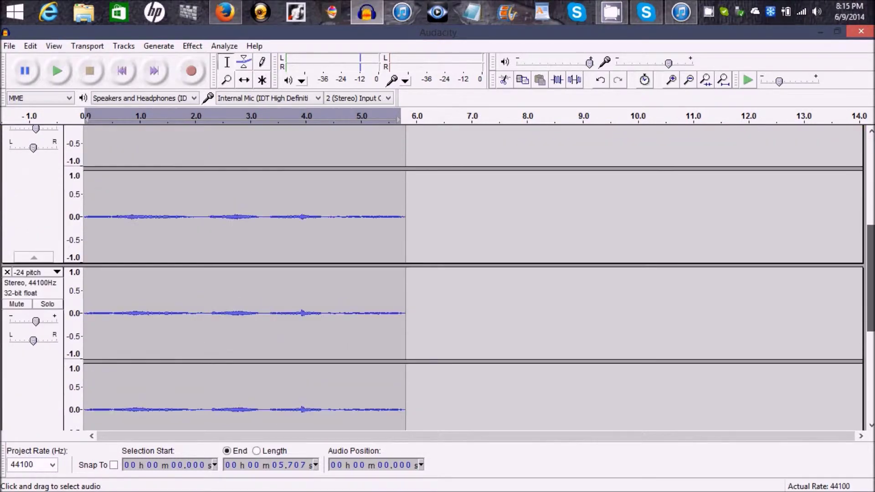
click(49, 373)
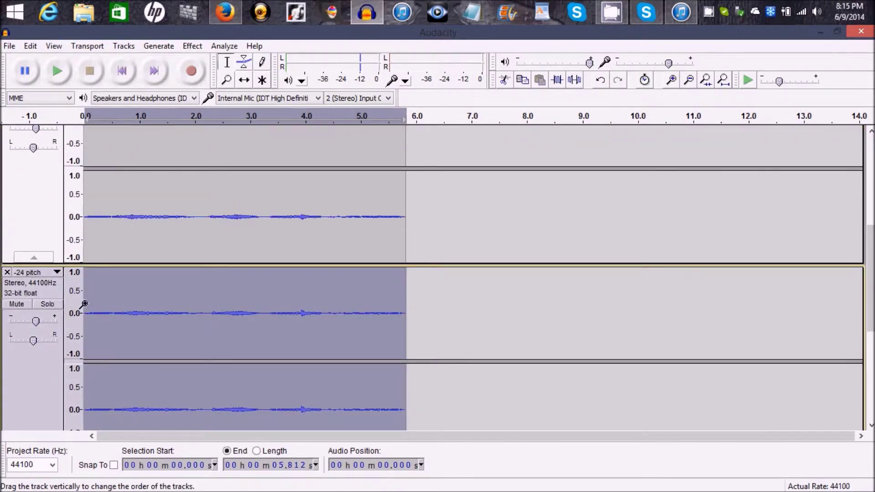
click(194, 48)
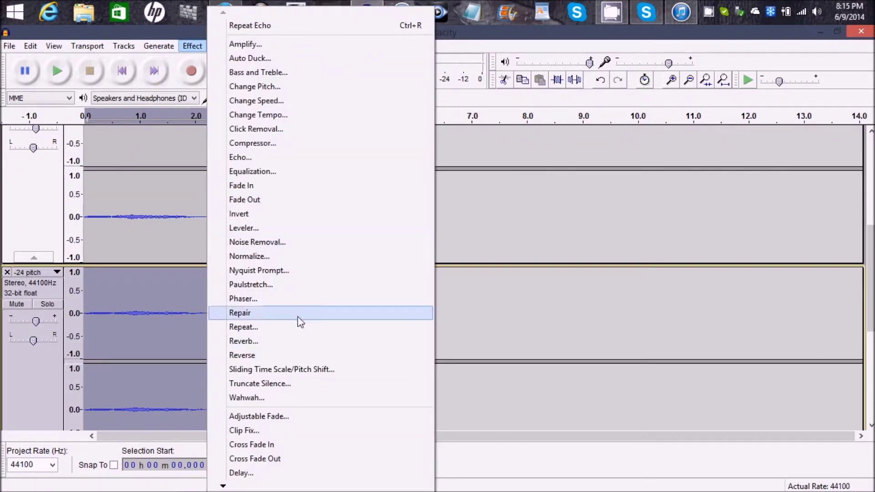
click(297, 341)
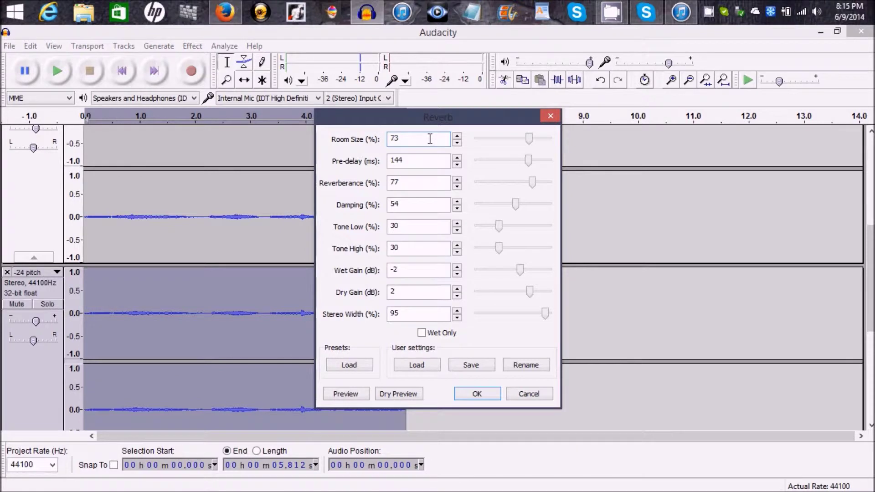
click(357, 395)
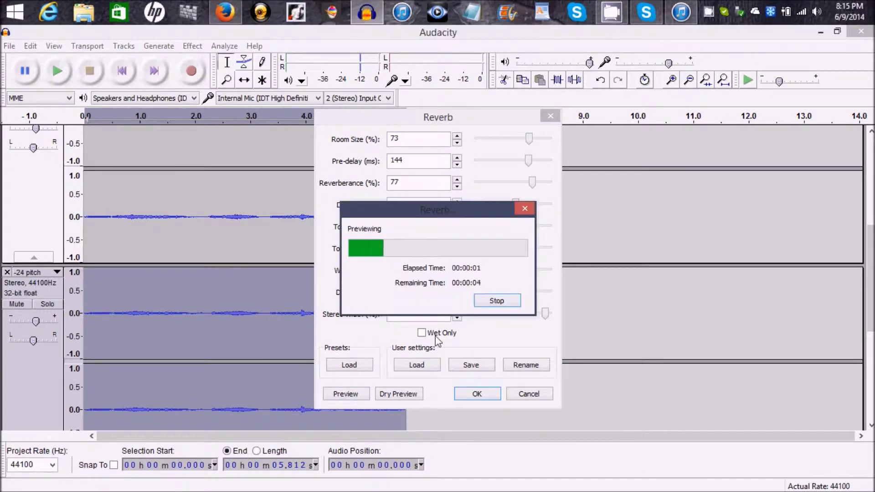
click(496, 302)
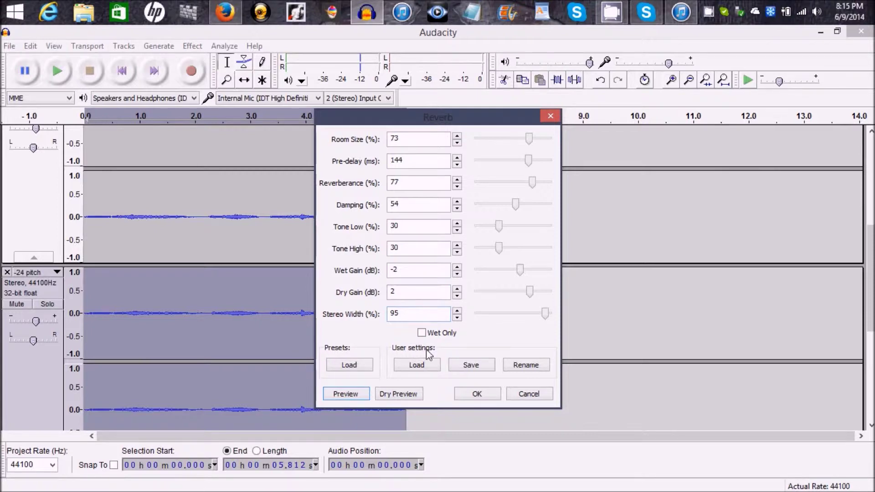
click(477, 393)
scroll(471, 392, down, 1)
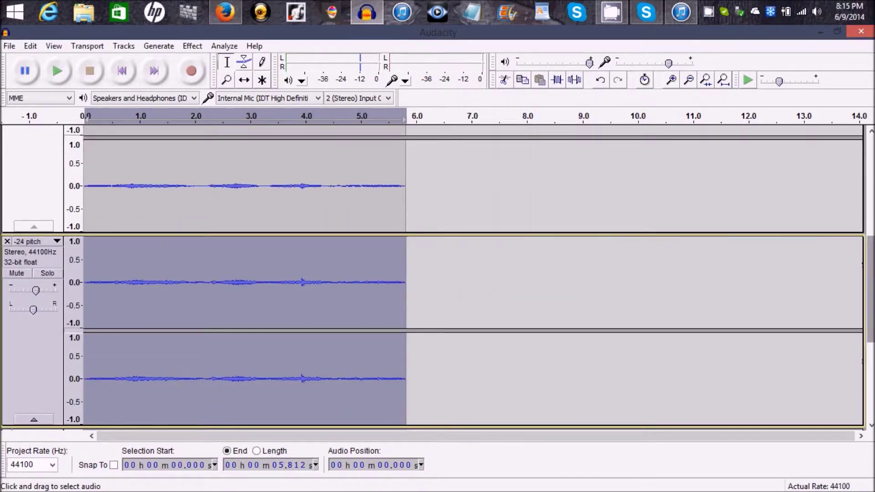
Step: Set Reverb on the -12 pitch track to room size 50, pre-delay 85 ms, reverberance 55
scroll(376, 254, up, 4)
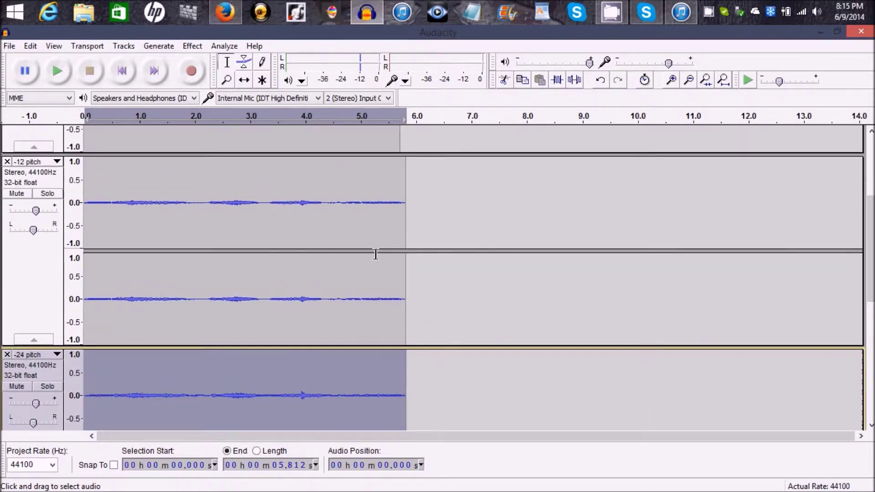
click(37, 259)
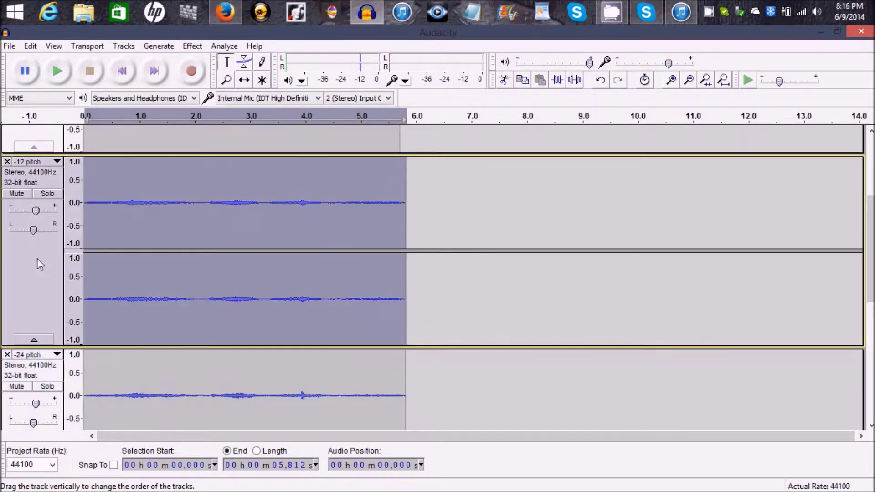
click(192, 46)
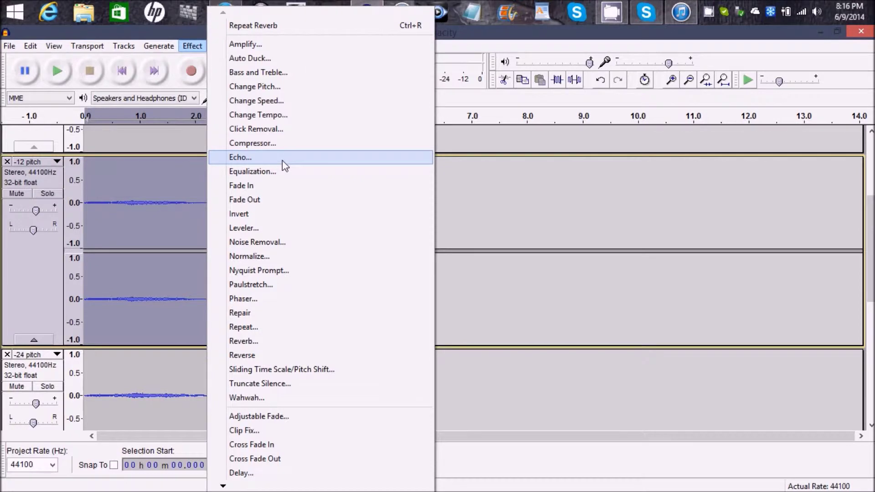
click(272, 342)
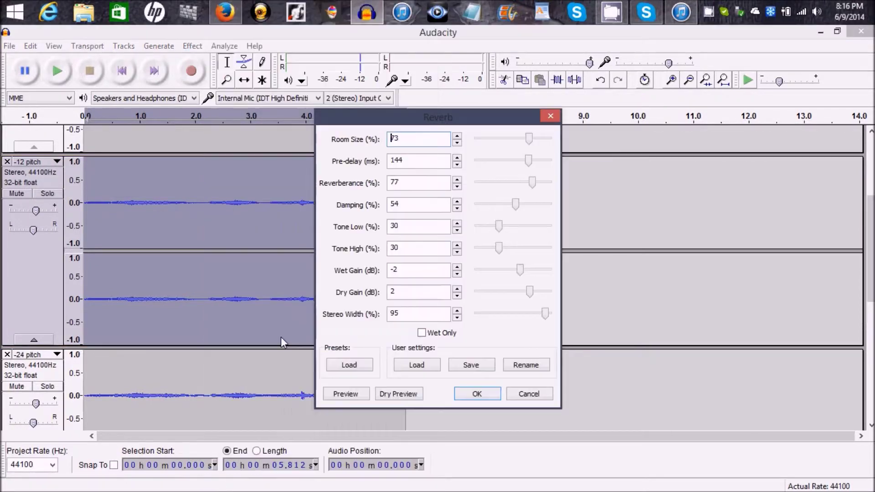
double_click(436, 138)
text(50)
double_click(436, 163)
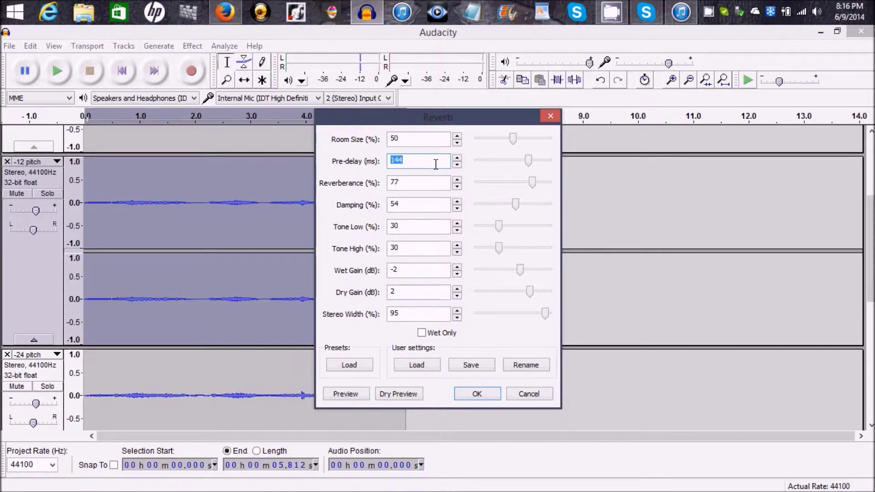
text(85)
double_click(433, 184)
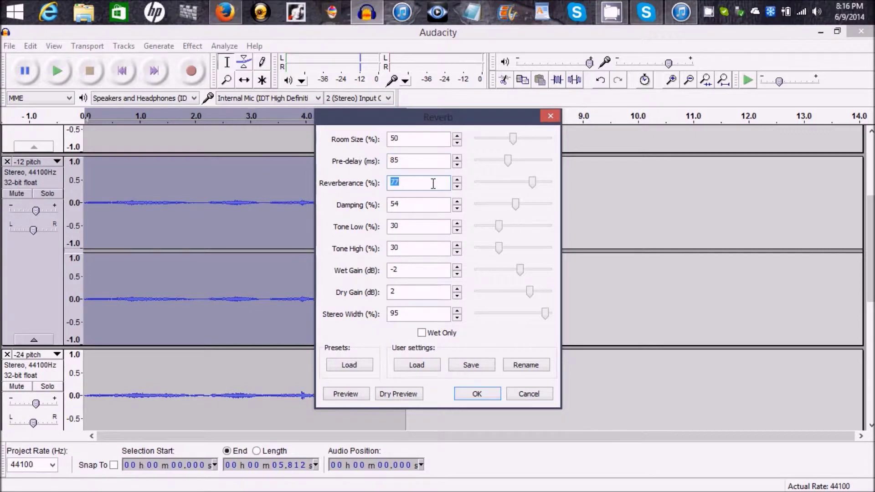
text(55)
Step: Preview the adjusted reverb and apply it to the -12 pitch track
click(353, 395)
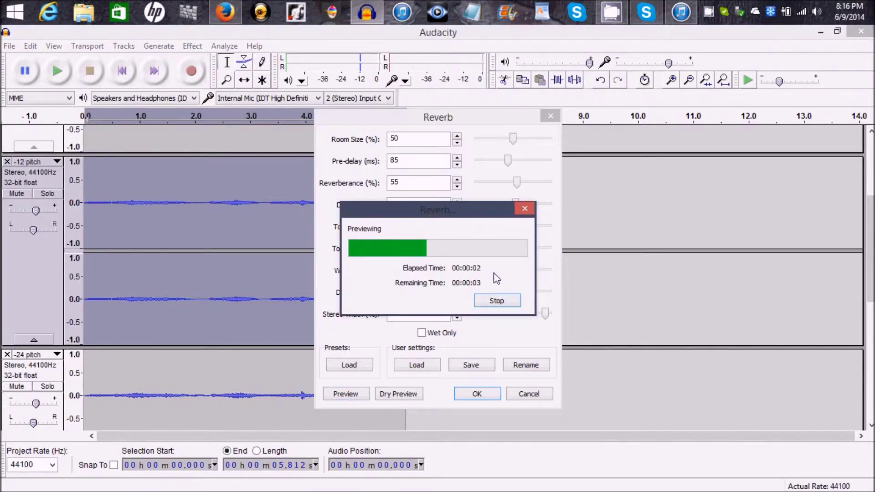
click(498, 301)
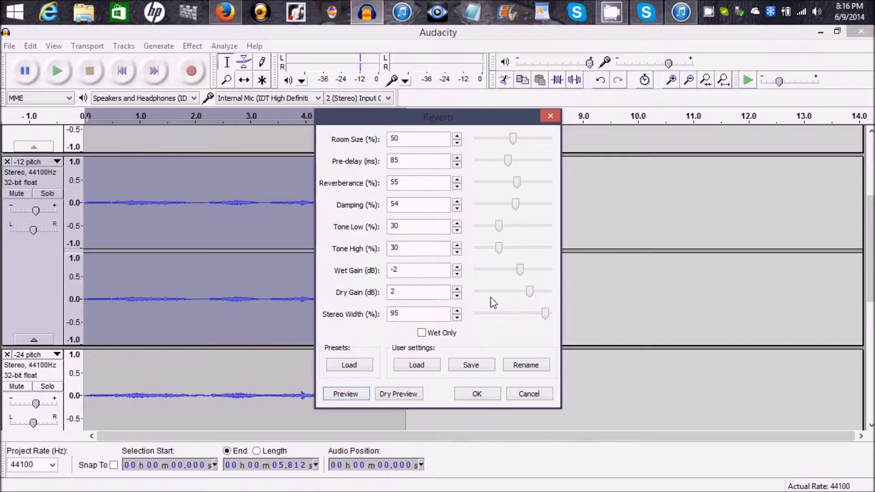
click(491, 391)
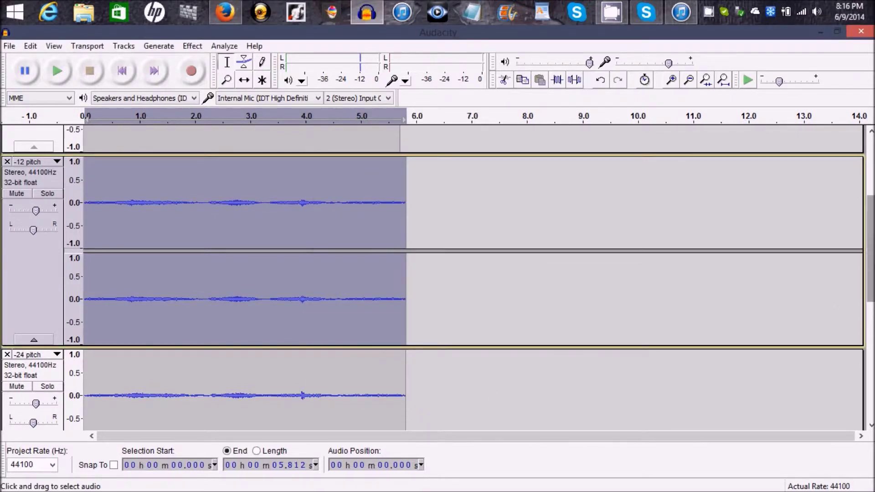
scroll(437, 274, down, 5)
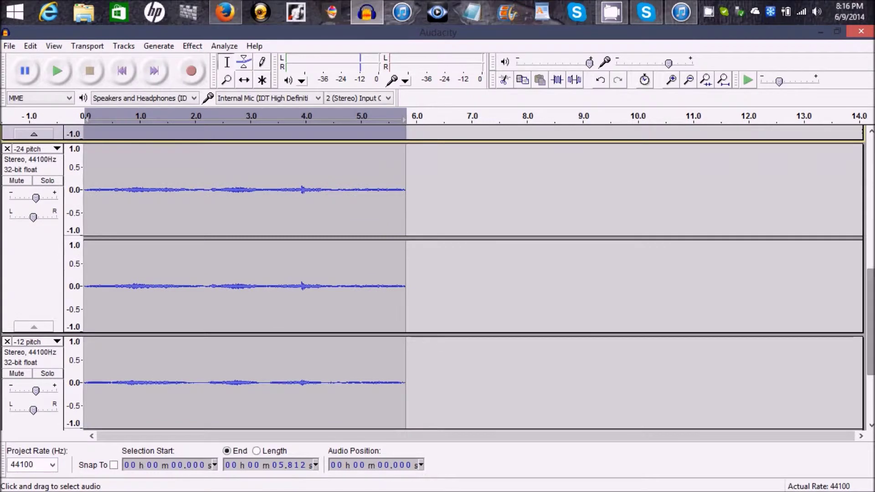
Step: Open Echo on the -24 pitch track and enter delay time 0.5 and decay factor 0.3
click(32, 244)
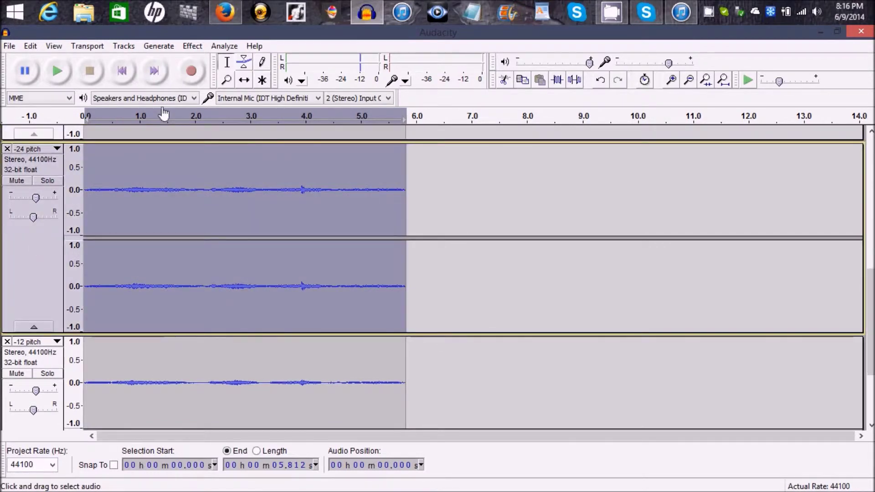
click(192, 46)
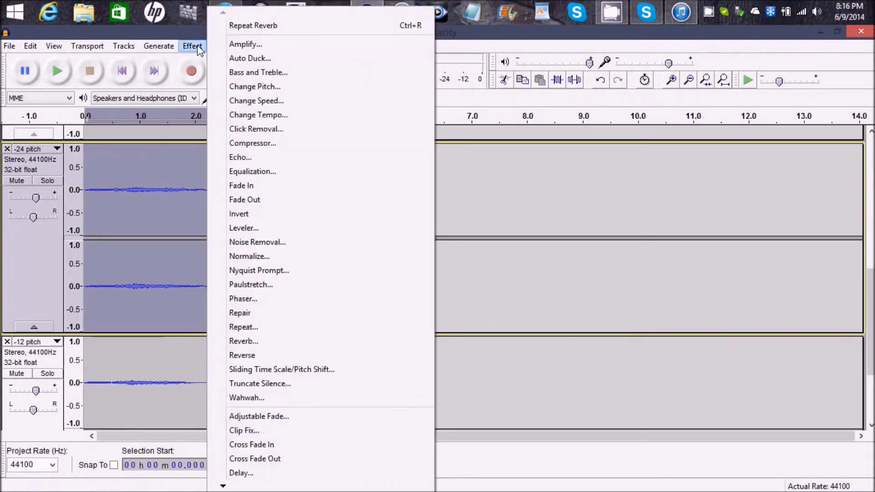
click(279, 158)
click(486, 245)
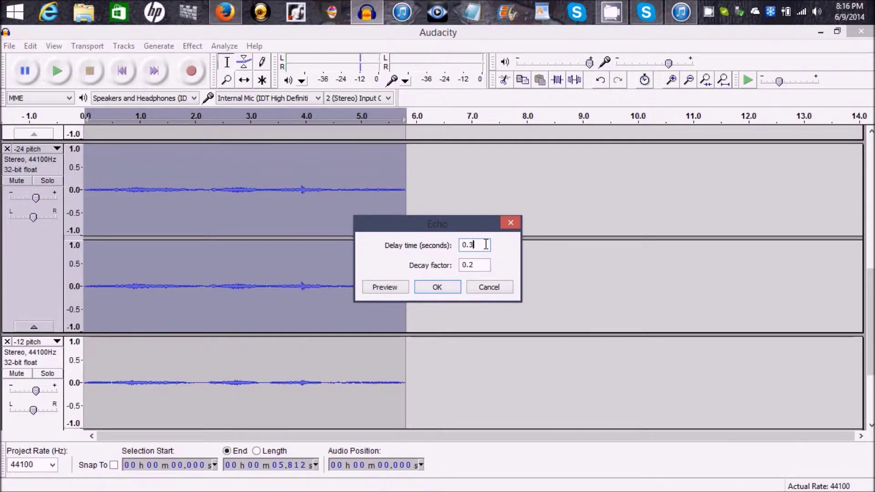
key(BackSpace)
text(5)
key(BackSpace)
text(3)
click(481, 247)
Step: Preview the echo, re-enter the 0.3 decay factor, and apply it to the -24 pitch track
click(394, 289)
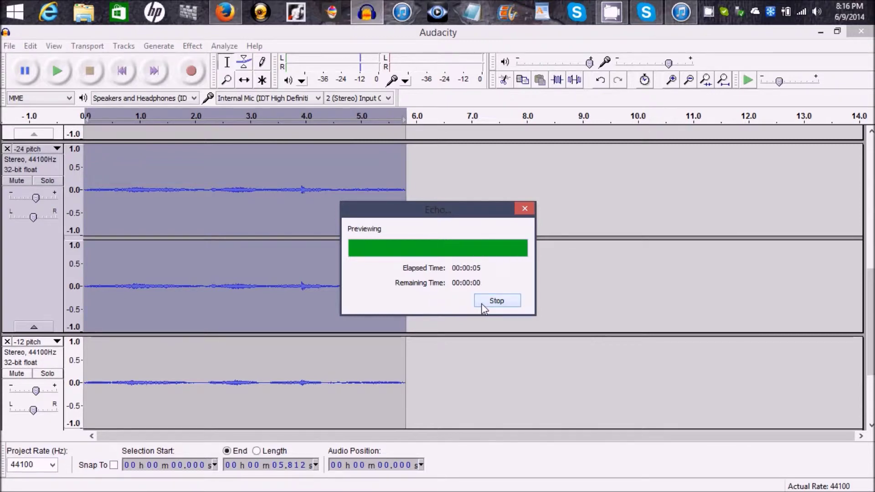
click(481, 246)
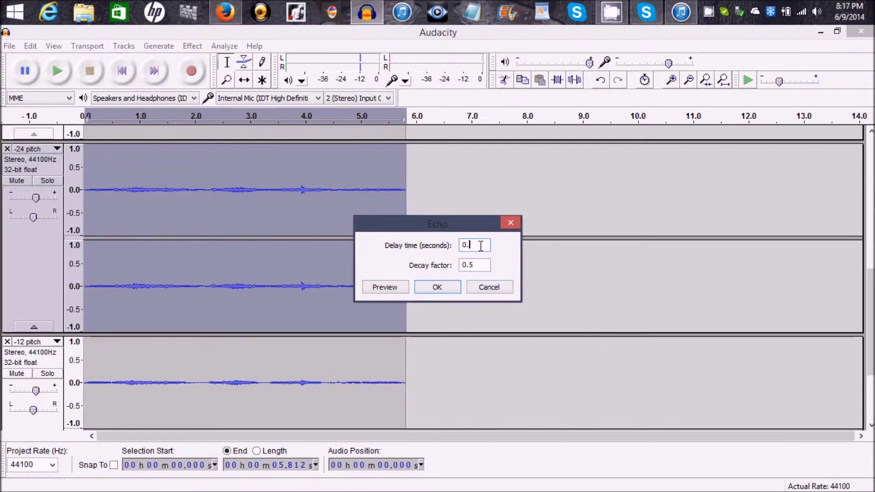
click(480, 266)
text(3)
click(388, 292)
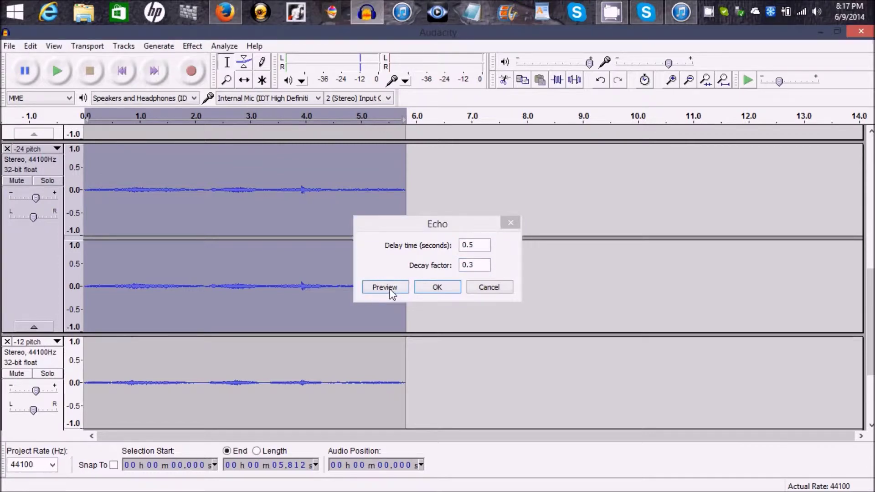
click(437, 287)
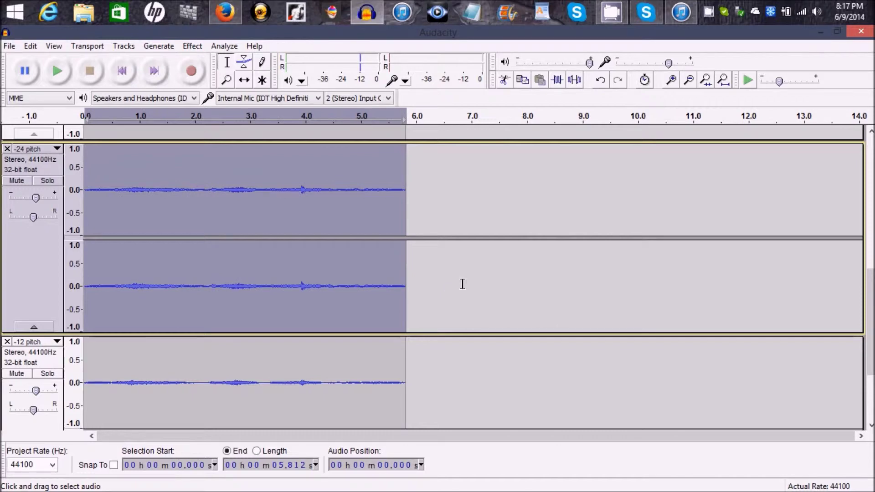
scroll(870, 319, down, 3)
scroll(437, 279, up, 5)
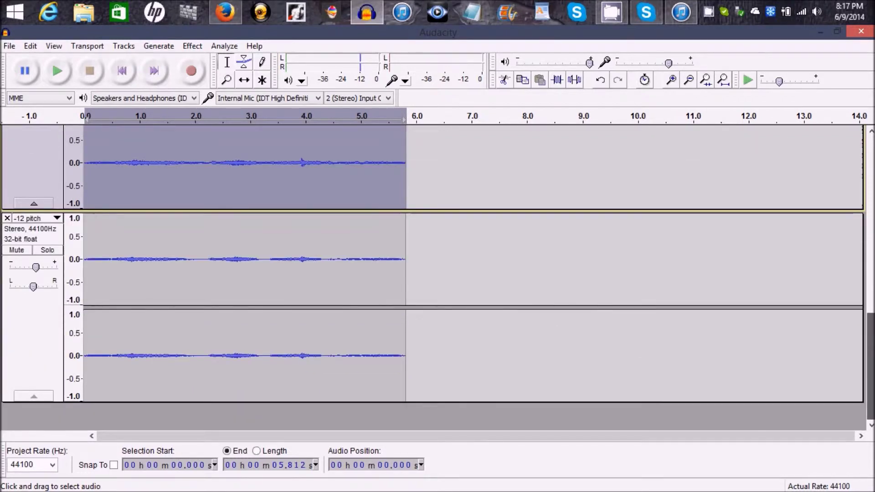
Step: Open Echo on the -12 pitch track and edit its delay time and decay factor values
scroll(437, 278, down, 5)
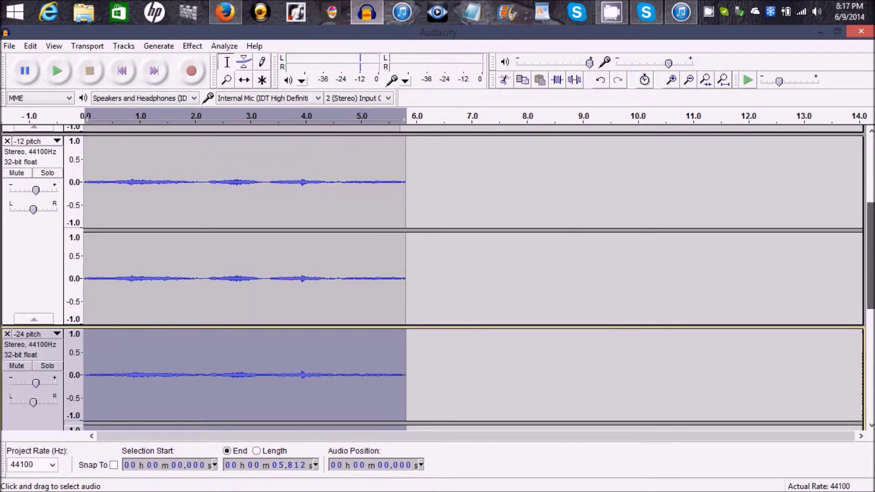
scroll(438, 278, up, 2)
scroll(438, 278, down, 10)
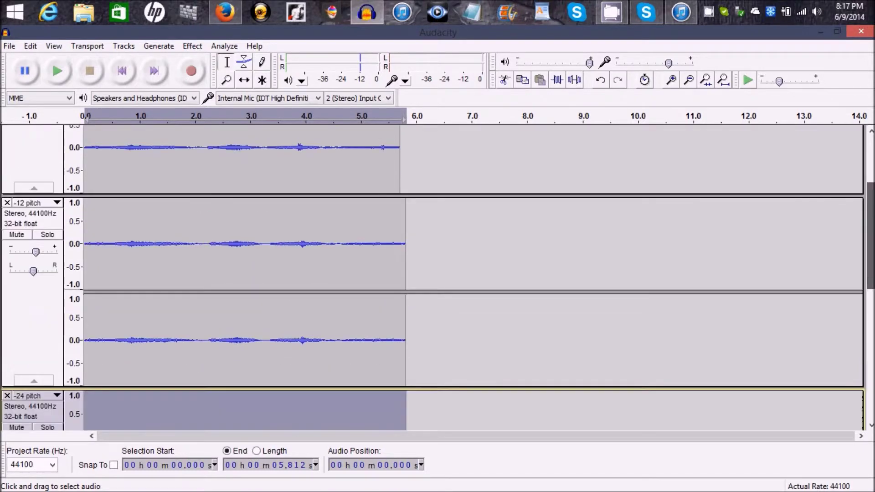
scroll(437, 278, down, 7)
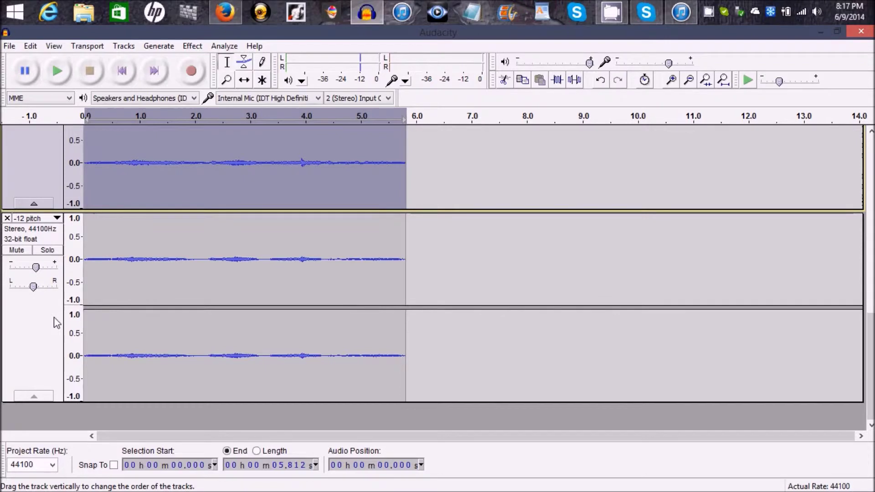
click(38, 320)
click(192, 45)
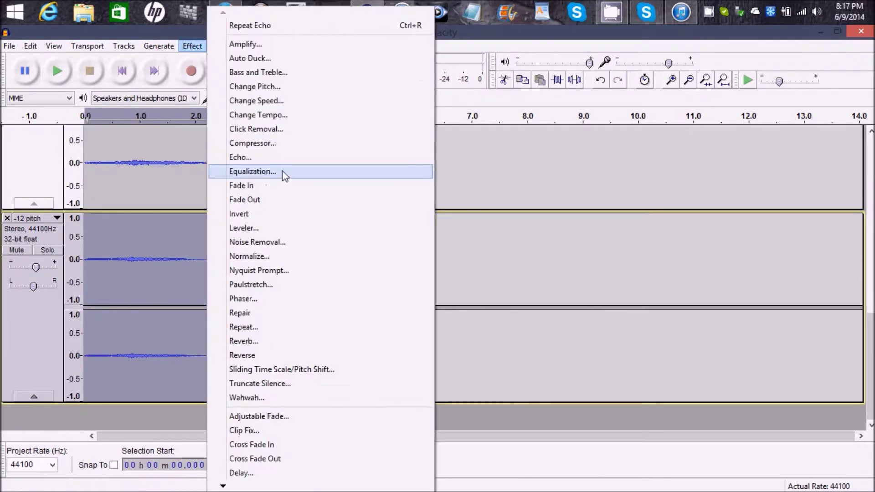
click(306, 160)
double_click(478, 246)
click(481, 247)
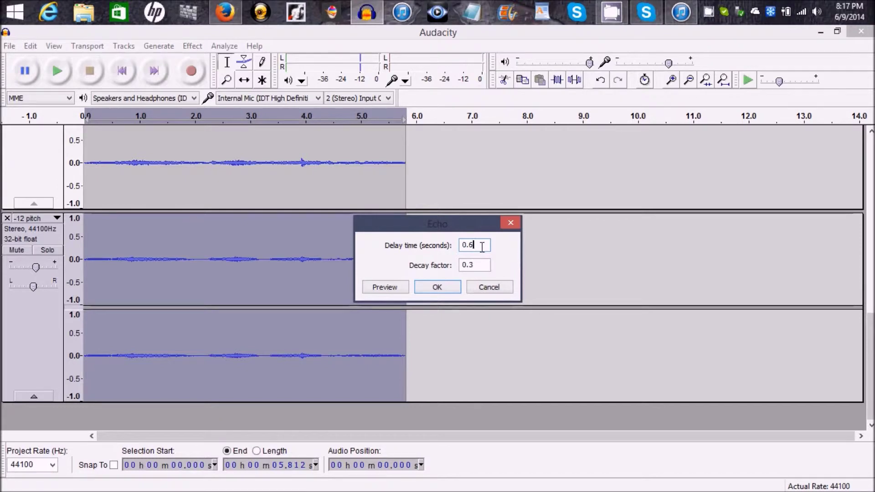
click(480, 267)
click(387, 289)
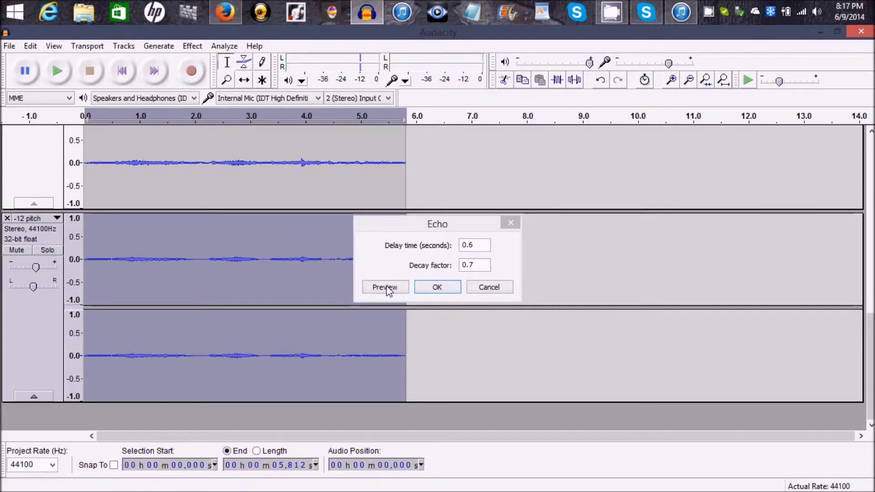
Step: Preview the echo, correct the delay time, preview again and apply it to the -12 pitch track
click(388, 288)
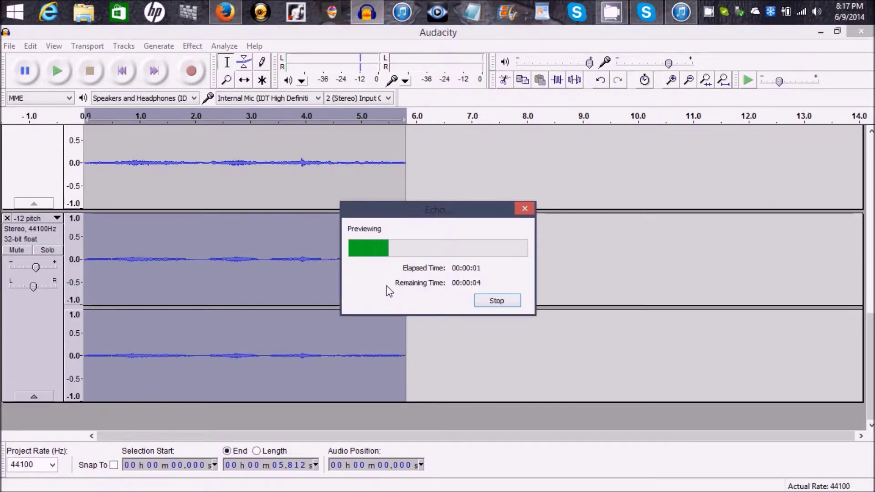
click(490, 303)
click(482, 246)
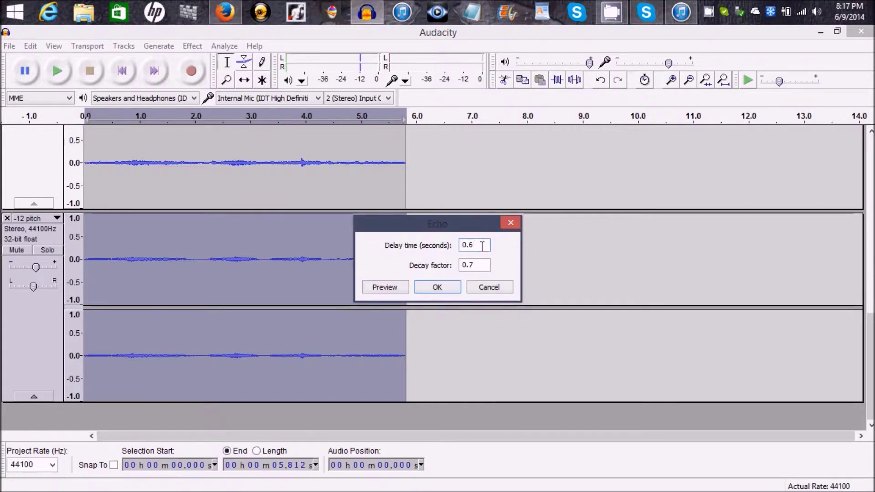
click(481, 270)
click(479, 248)
key(BackSpace)
click(398, 290)
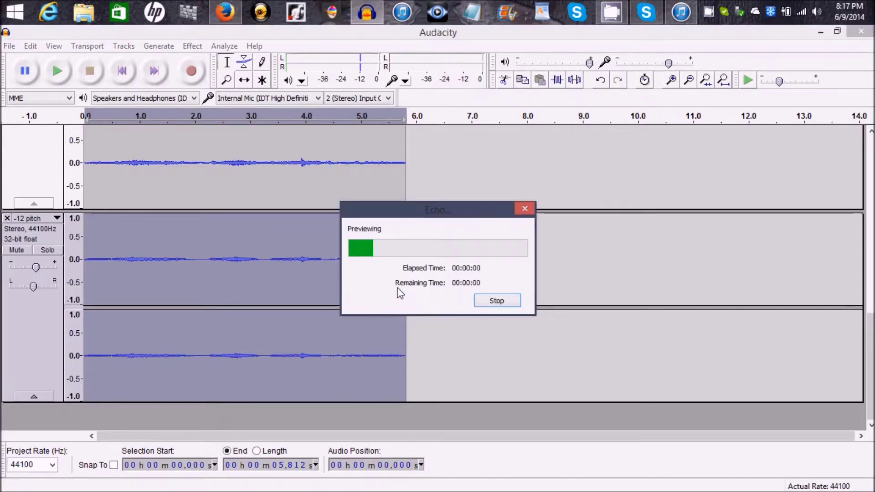
click(493, 303)
click(458, 292)
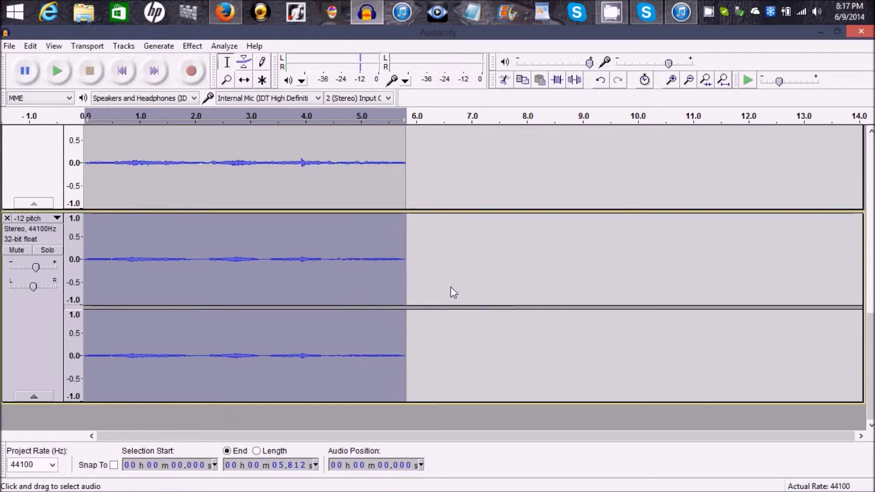
click(192, 46)
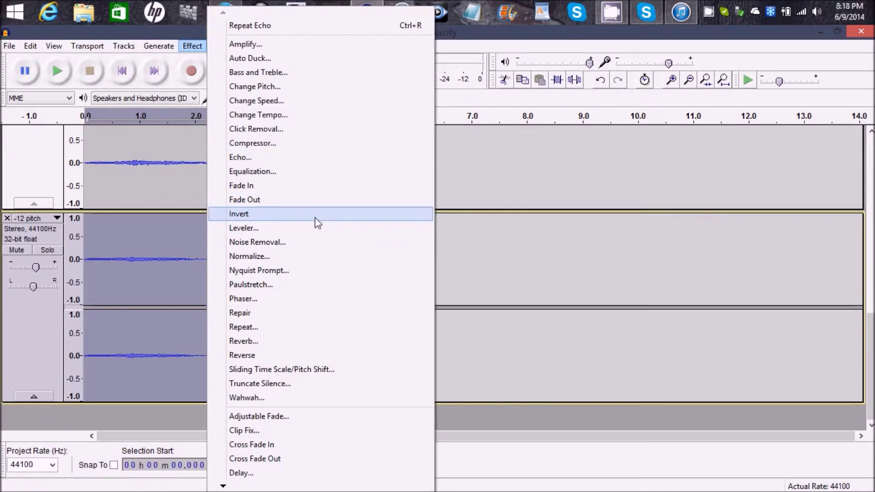
Step: Preview and apply Phaser at default settings (2 stages, 0.4 Hz LFO, depth 100) to the -12 pitch track
click(315, 299)
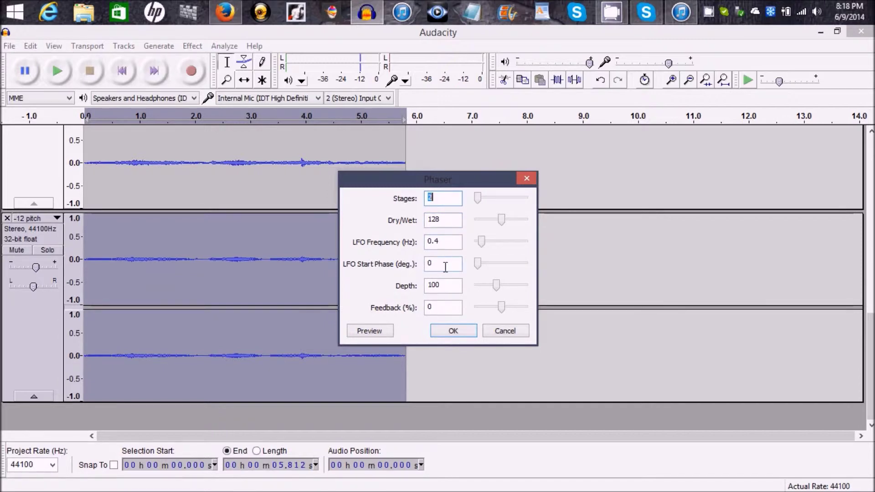
click(375, 334)
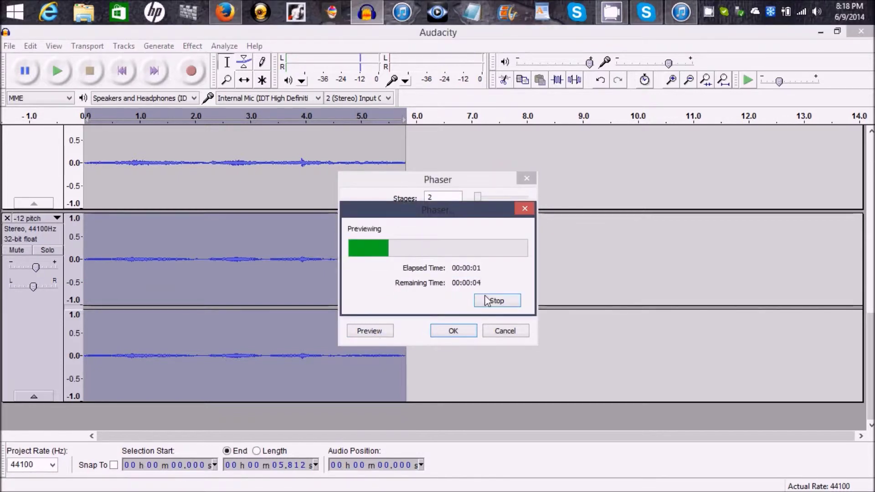
click(493, 300)
click(462, 332)
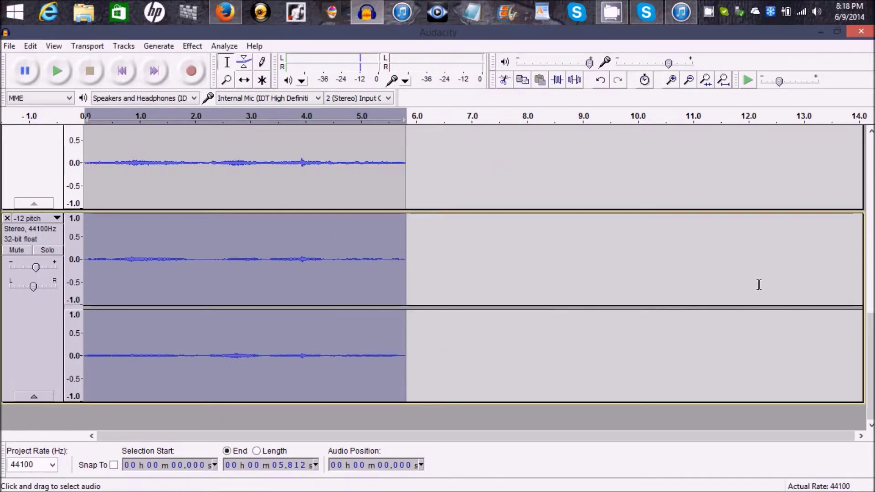
scroll(870, 318, down, 3)
scroll(456, 274, up, 4)
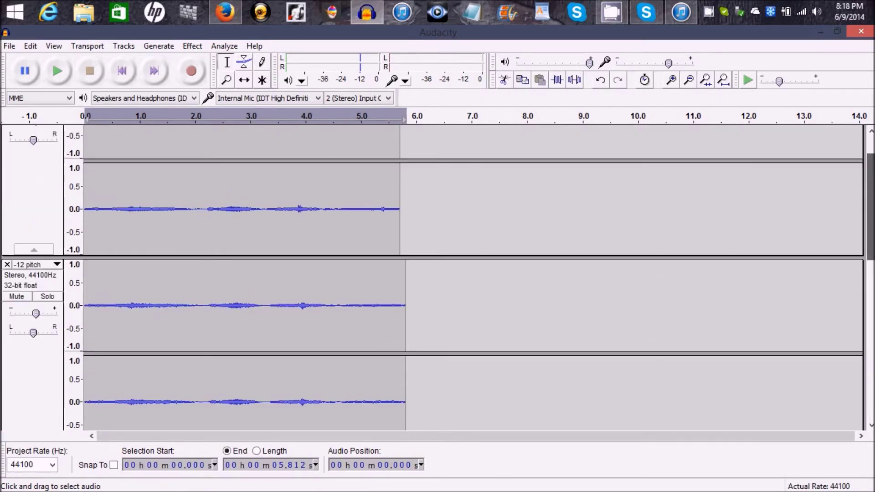
scroll(438, 276, down, 5)
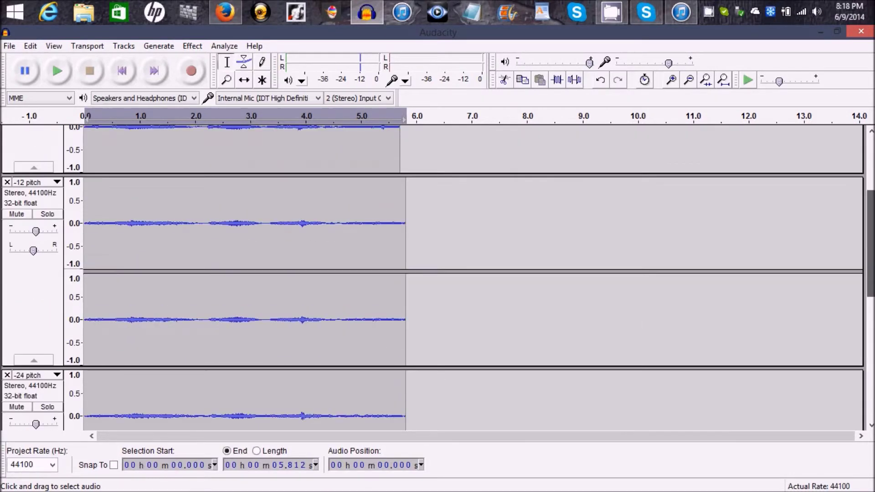
Step: Pan the +12 pitch track left, one -12 pitch track 30% right and the other 20% left
scroll(456, 274, up, 5)
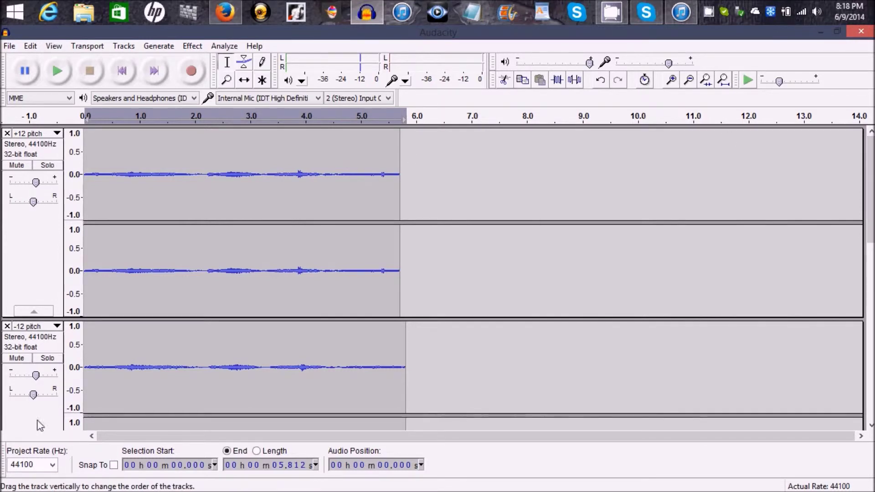
drag(31, 204, 22, 205)
drag(33, 395, 47, 397)
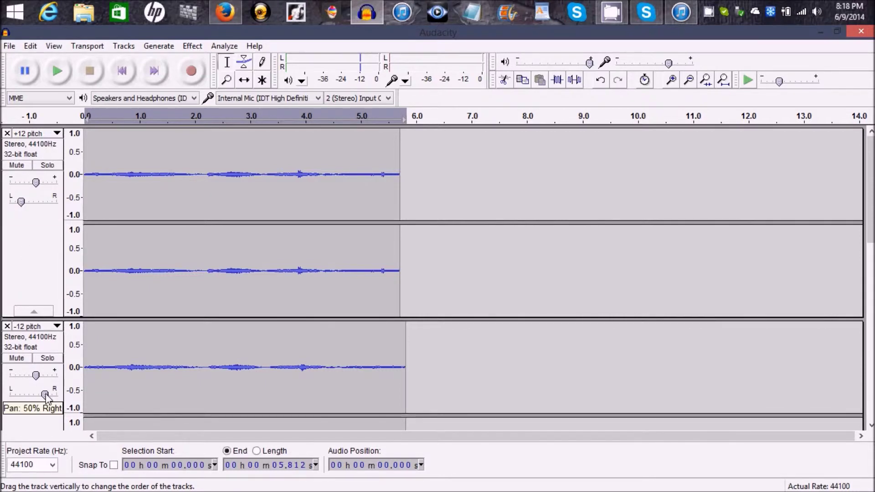
scroll(478, 274, down, 3)
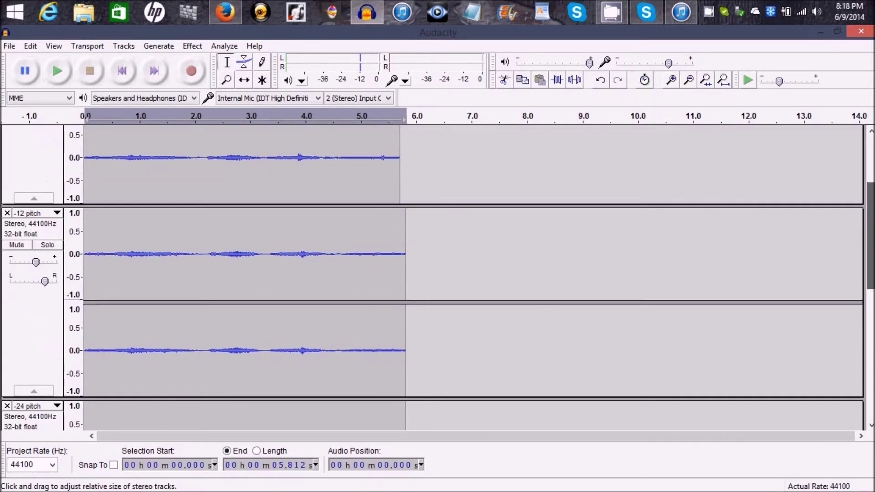
scroll(479, 274, up, 1)
click(26, 285)
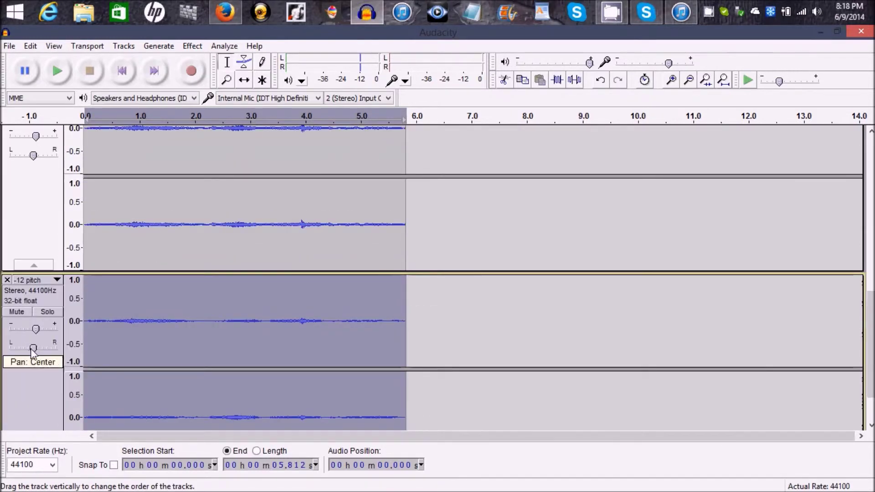
drag(33, 348, 26, 348)
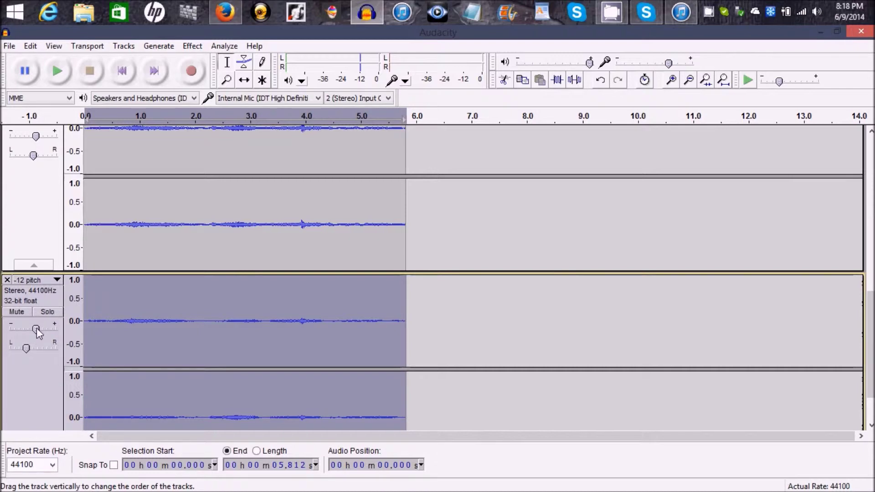
mouse_move(38, 333)
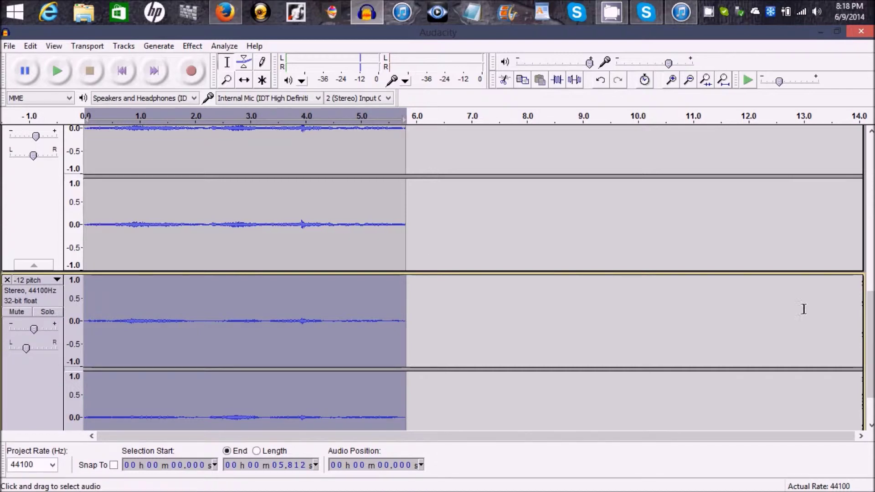
Step: Lower the gain on the -12 and +12 pitch tracks to roughly +2 dB
scroll(801, 306, down, 3)
scroll(39, 260, up, 3)
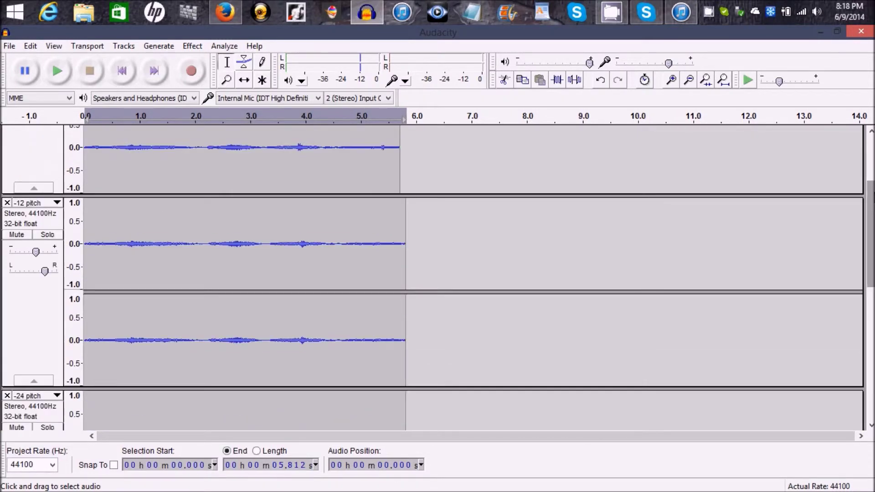
drag(36, 252, 35, 252)
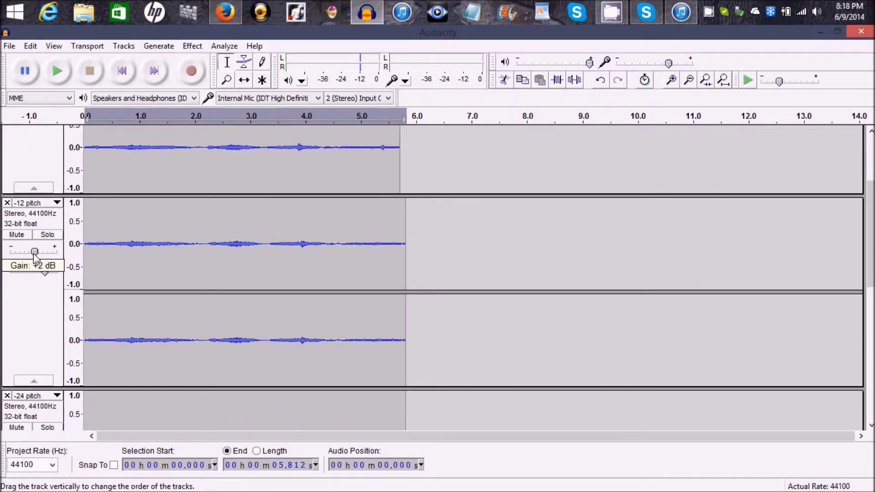
scroll(593, 210, up, 4)
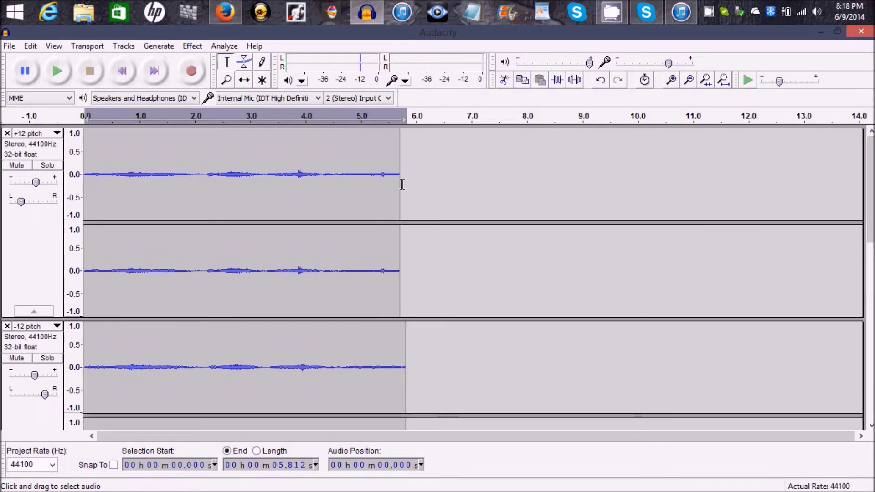
drag(39, 181, 35, 182)
click(130, 71)
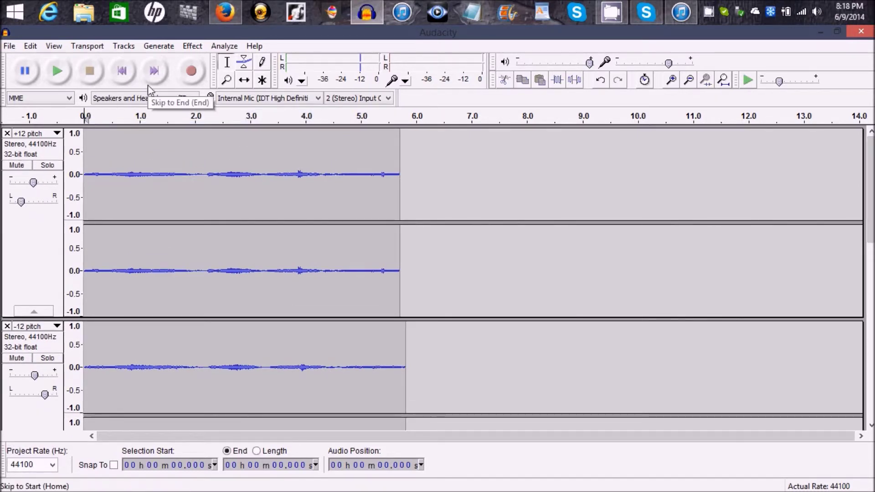
Step: Play back the whole layered mix from the start
key(space)
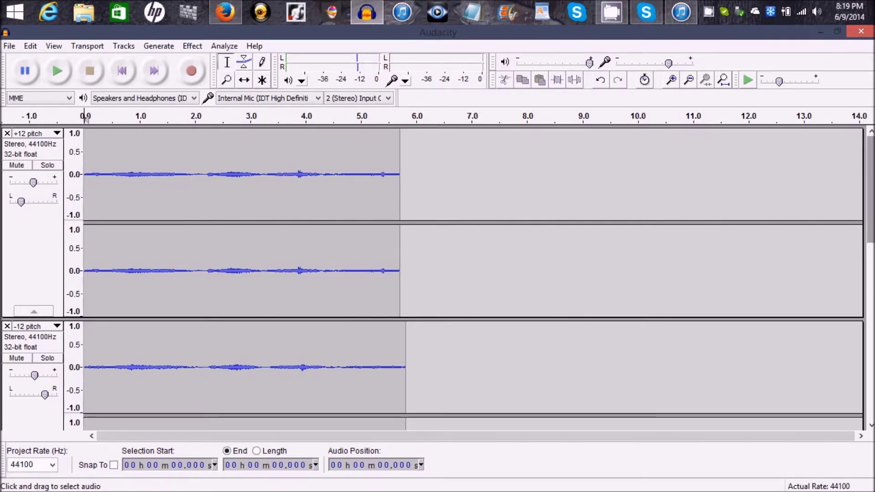
click(10, 40)
Step: Export the mix to the Sounds folder as the MP3 file 'Quake Talk'
click(52, 218)
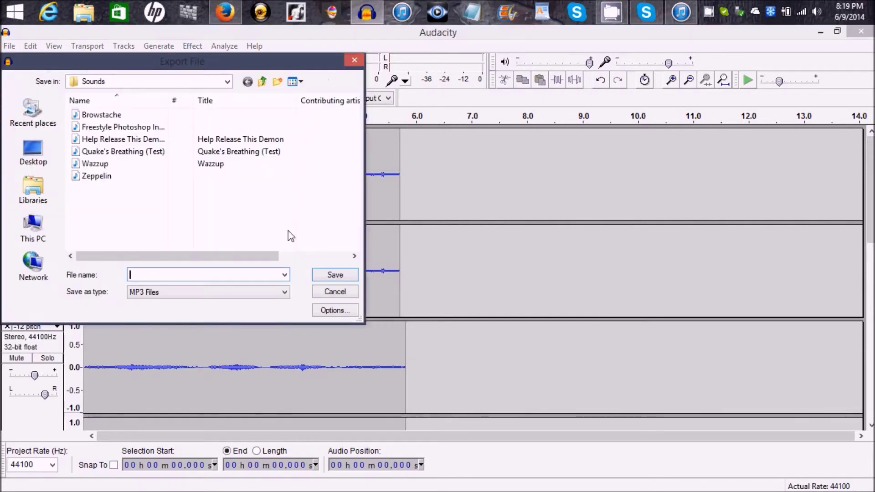
text(Q)
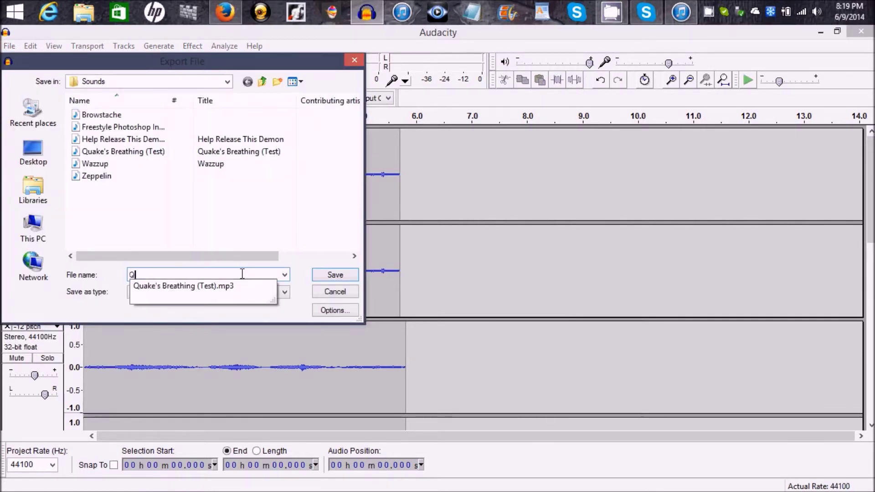
text(uake Talk)
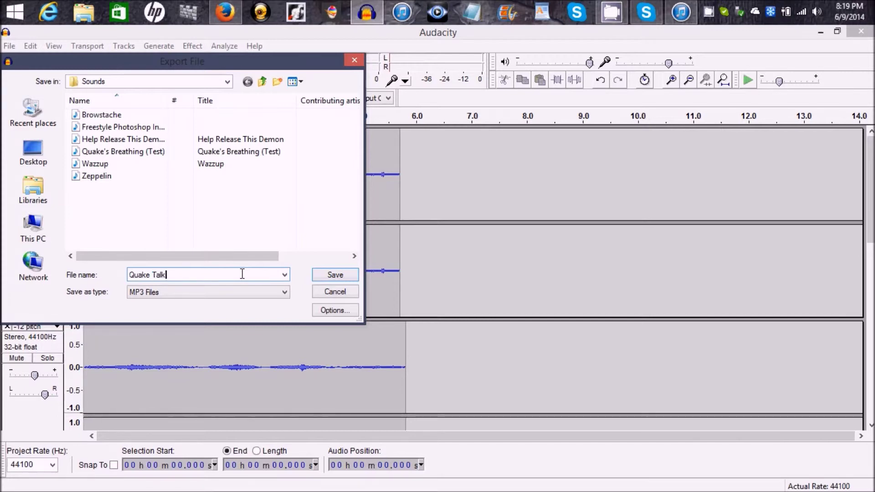
key(ctrl+shift+Left)
key(Right)
drag(242, 274, 105, 279)
right_click(159, 274)
click(185, 316)
click(239, 274)
click(327, 275)
Step: Set the Track Title metadata to 'Quake Talk' and confirm the export
click(423, 201)
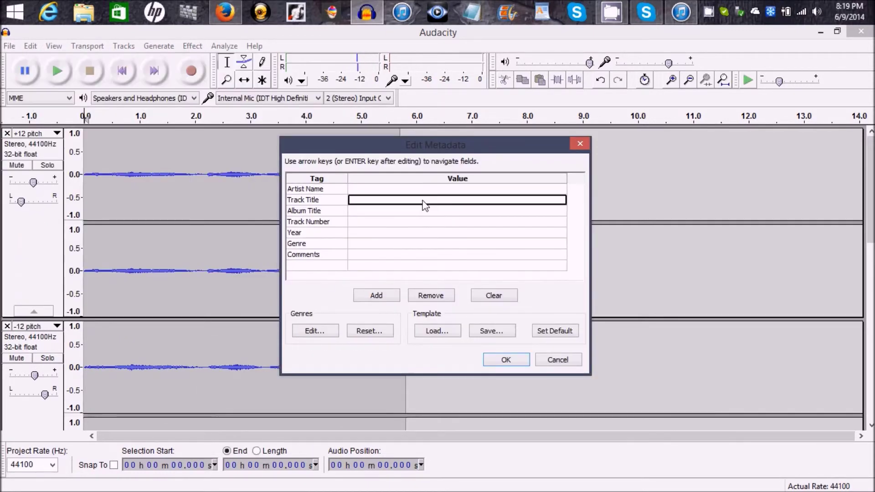
click(425, 206)
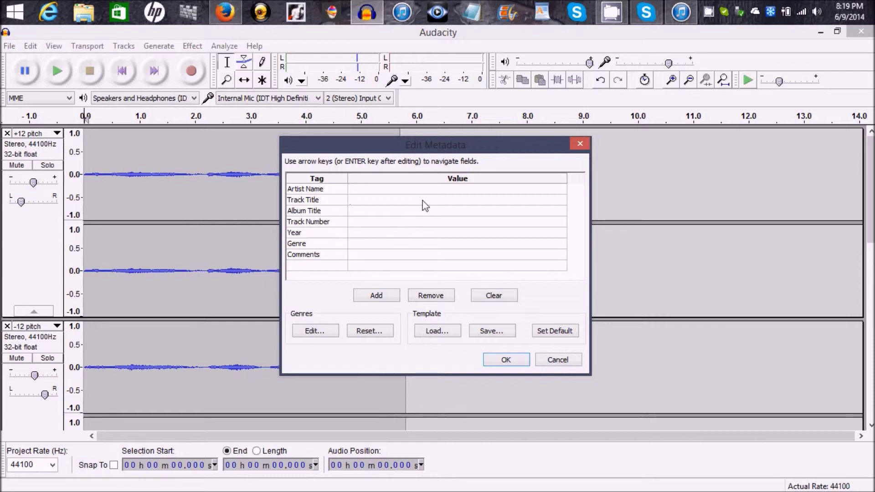
key(ctrl+v)
click(504, 360)
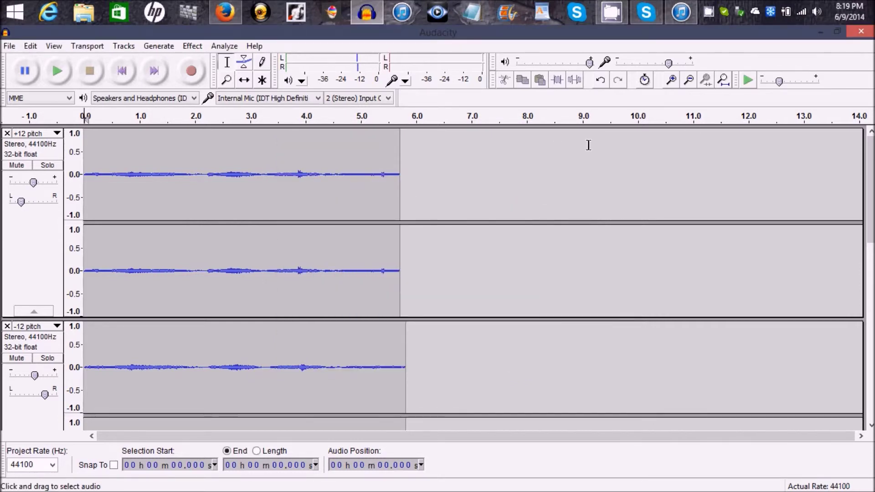
Step: Close the project without saving and relaunch Audacity, dismissing the Welcome message
click(858, 32)
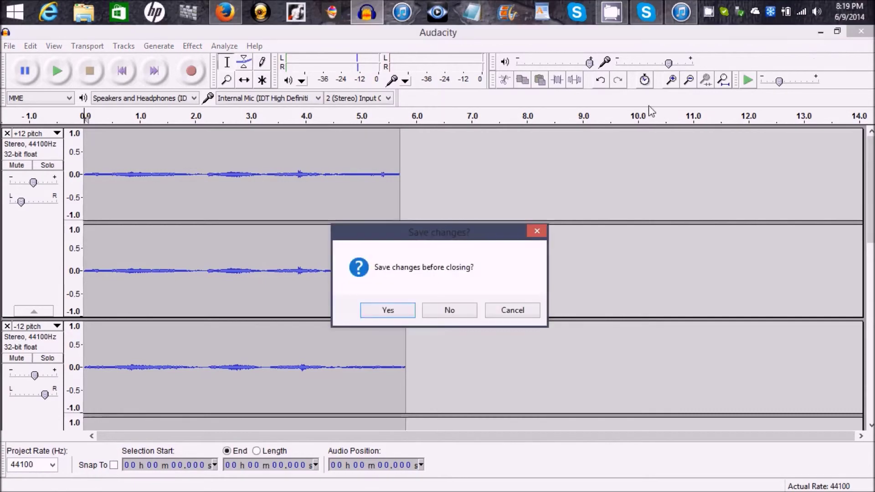
click(443, 309)
right_click(370, 22)
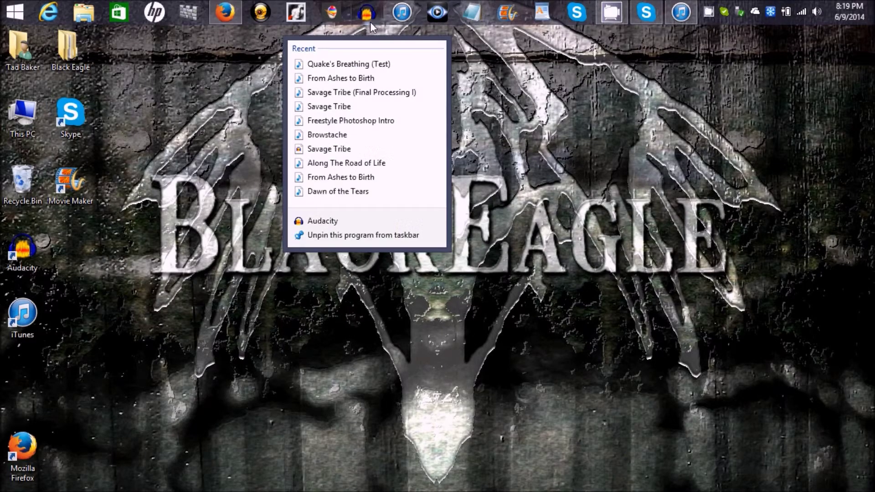
click(338, 223)
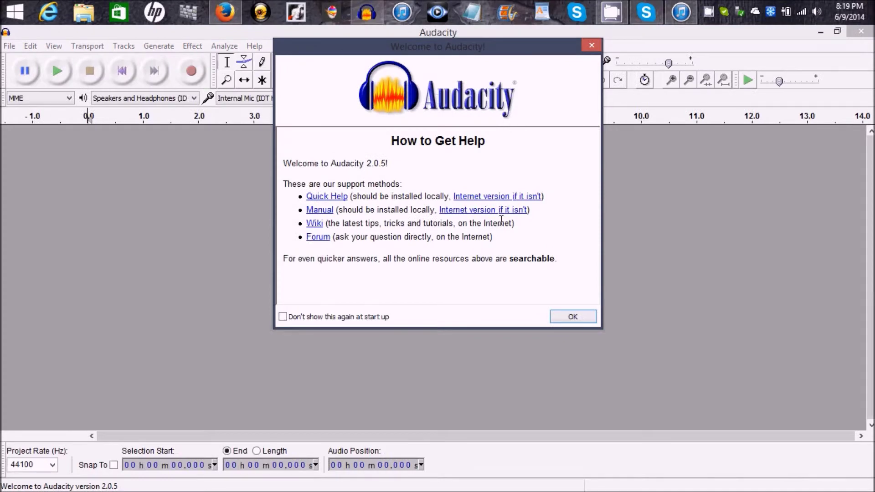
click(587, 322)
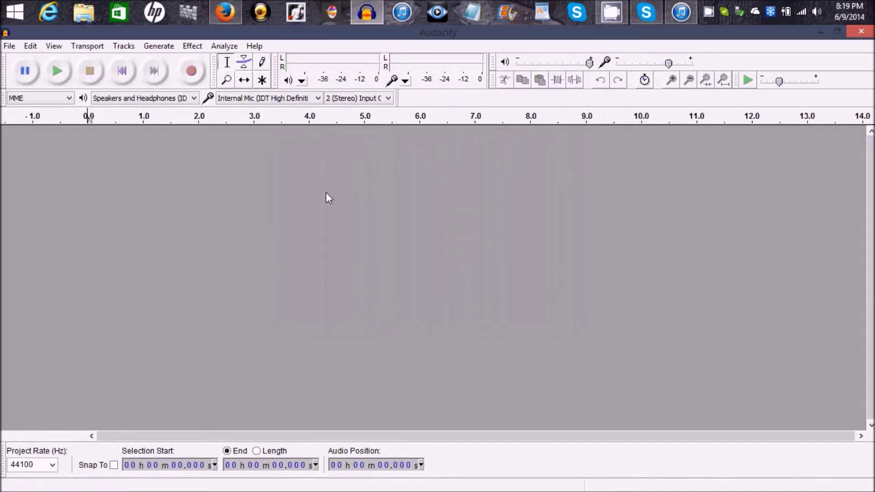
click(9, 46)
Step: Open the exported 'Quake Talk' file, play it through once, and select its track
click(43, 75)
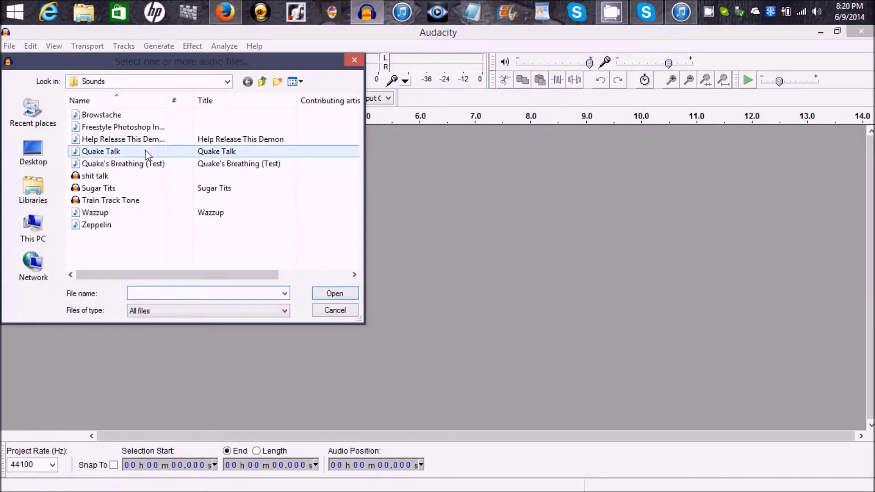
click(146, 151)
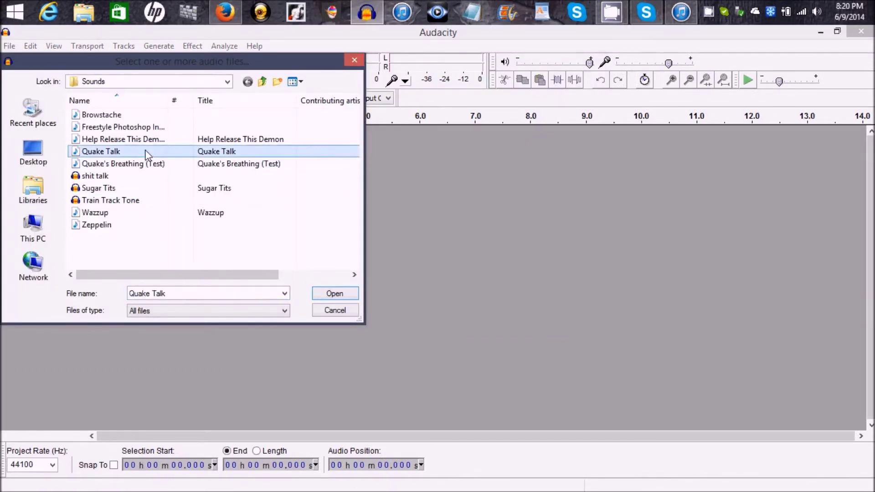
click(330, 296)
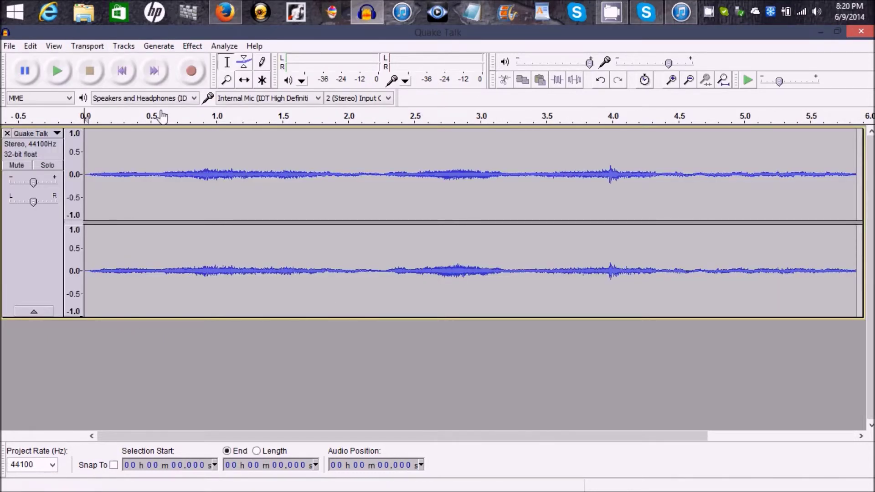
key(space)
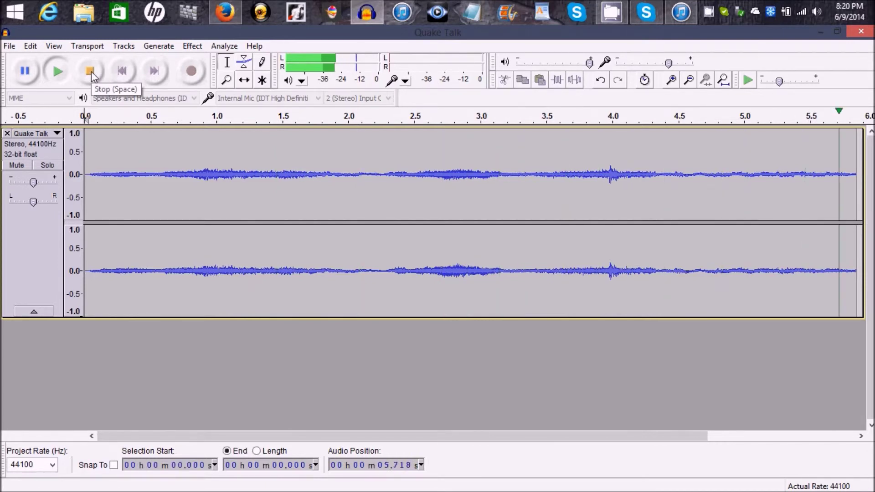
click(44, 246)
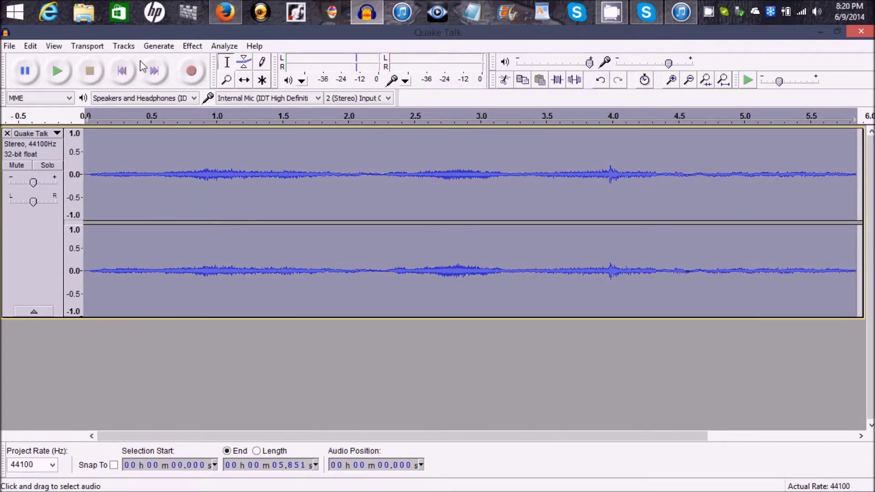
Step: Lower the Quake Talk pitch by -12 percent with Change Pitch, previewing before applying
click(191, 47)
click(283, 82)
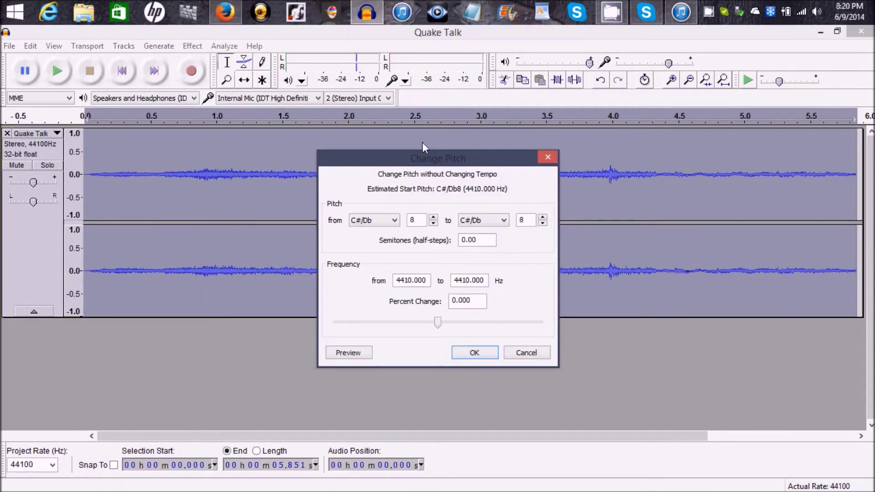
double_click(483, 302)
text(-12)
click(365, 354)
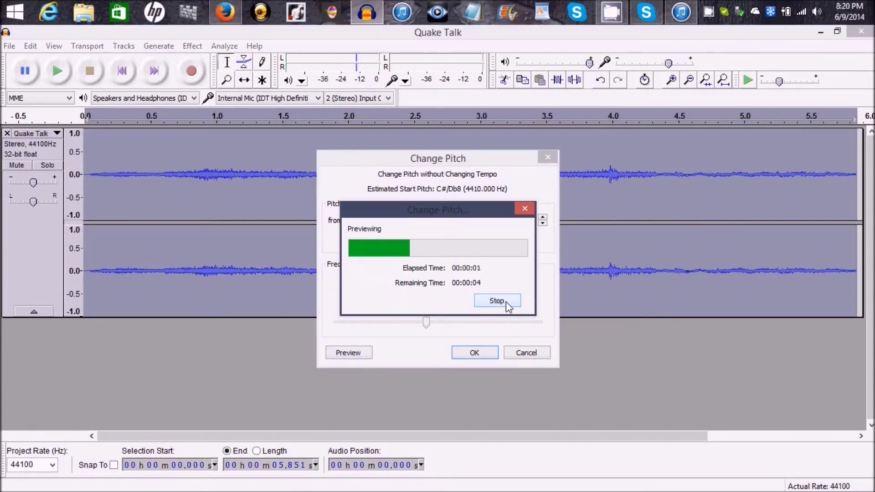
click(506, 301)
click(475, 353)
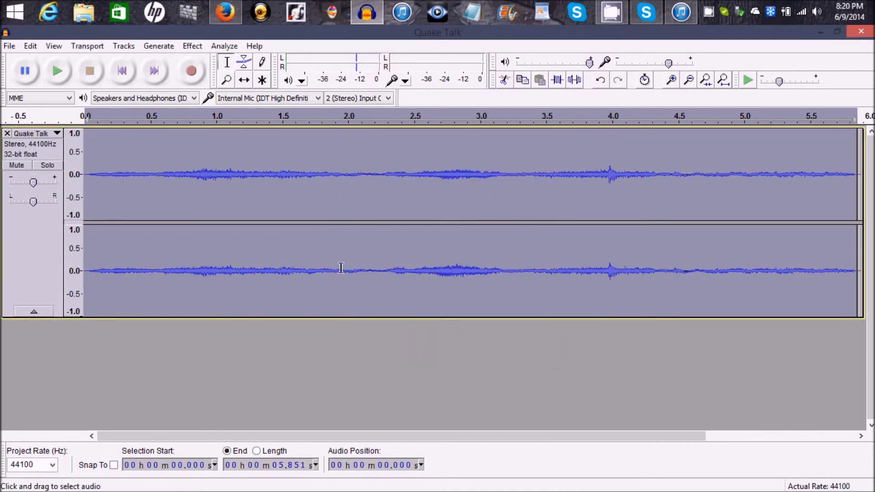
Step: Reopen the Change Pitch settings and cancel them without further changes
click(192, 46)
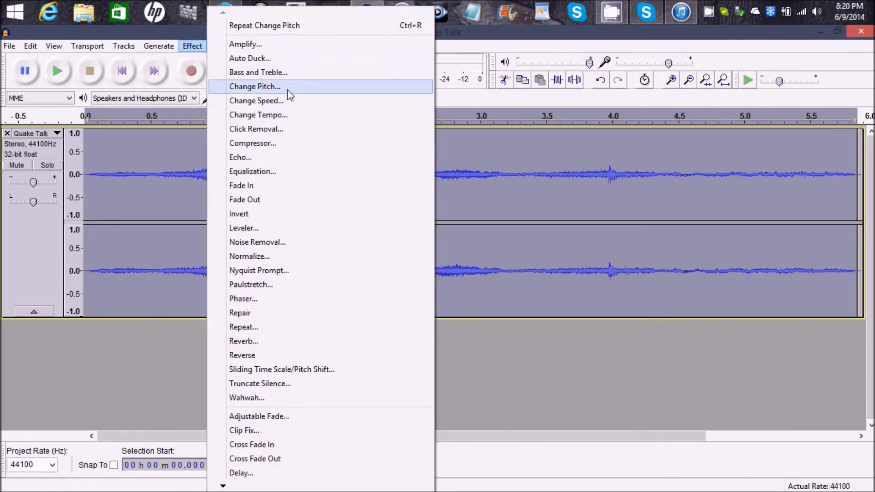
click(273, 87)
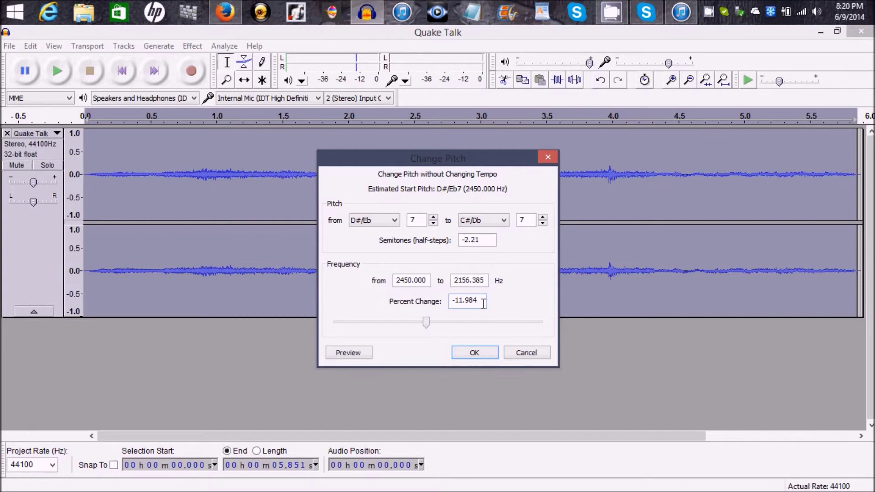
click(531, 358)
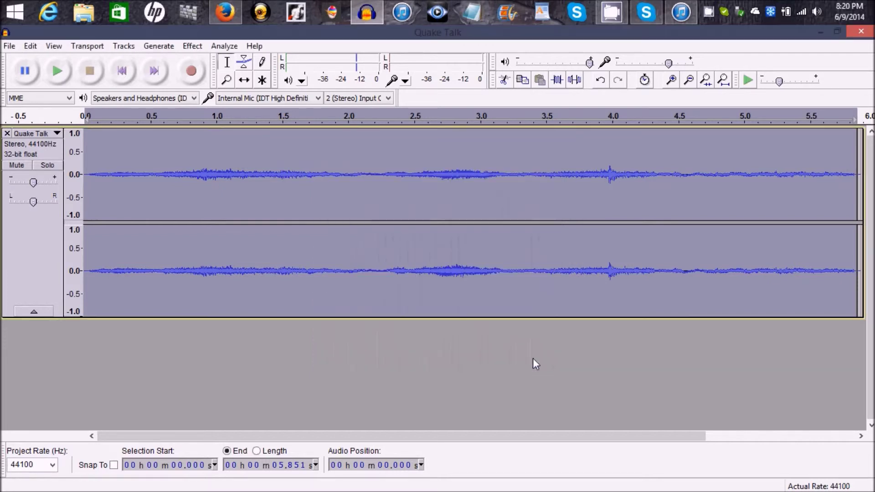
click(192, 46)
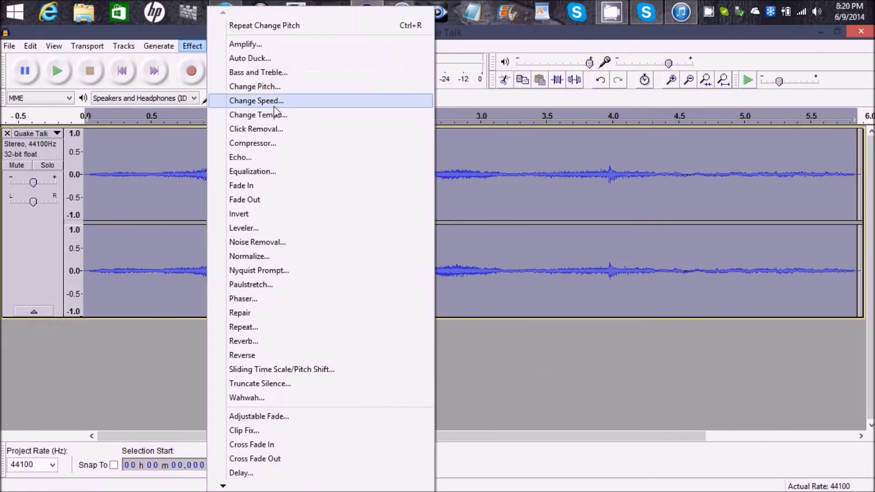
Step: Apply a -24 percent Change Speed to the track after previewing, then deselect everything
click(254, 100)
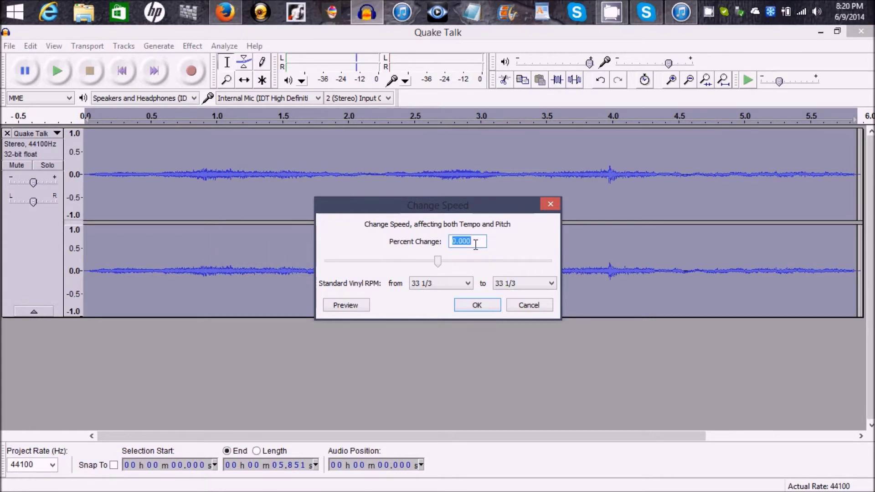
text(-24)
click(339, 310)
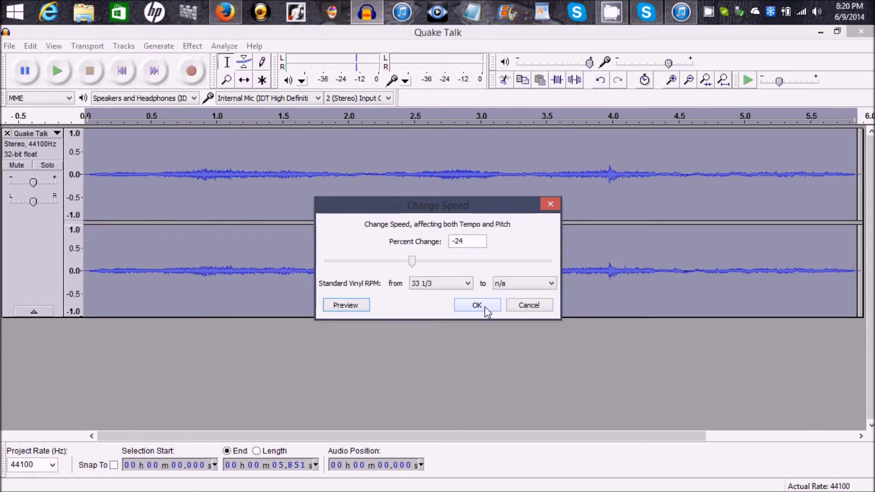
click(487, 310)
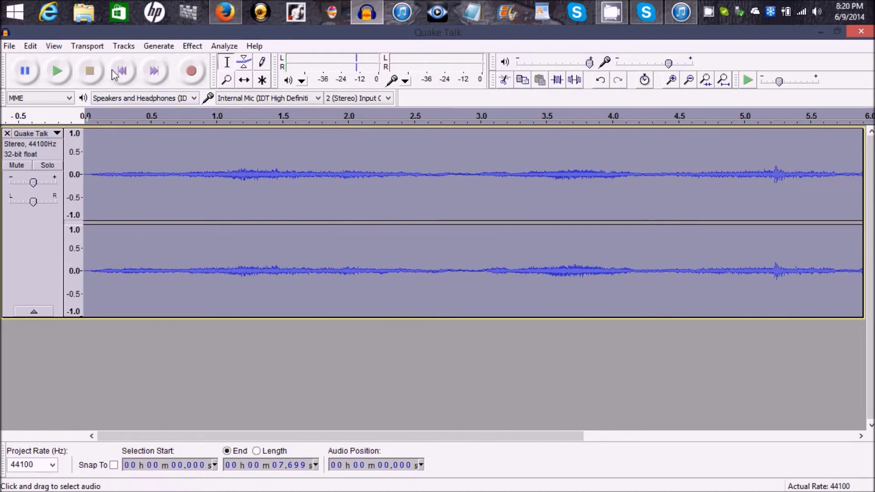
key(ctrl+shift+a)
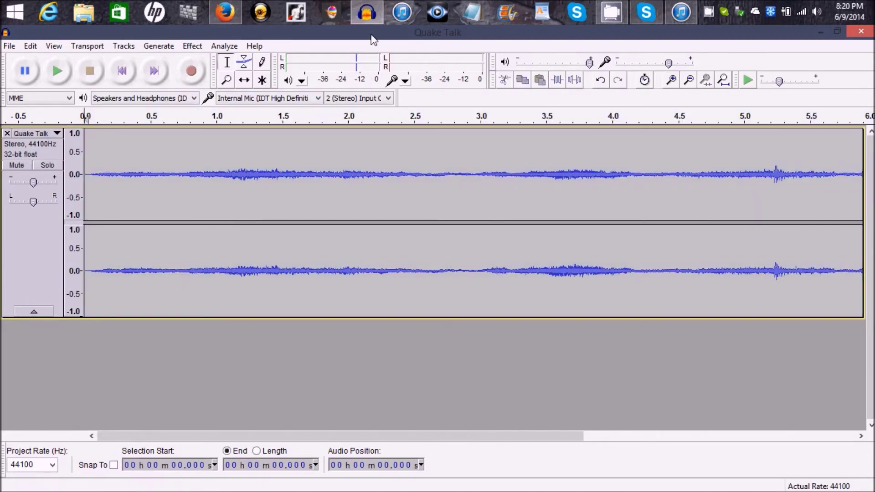
right_click(366, 12)
click(363, 80)
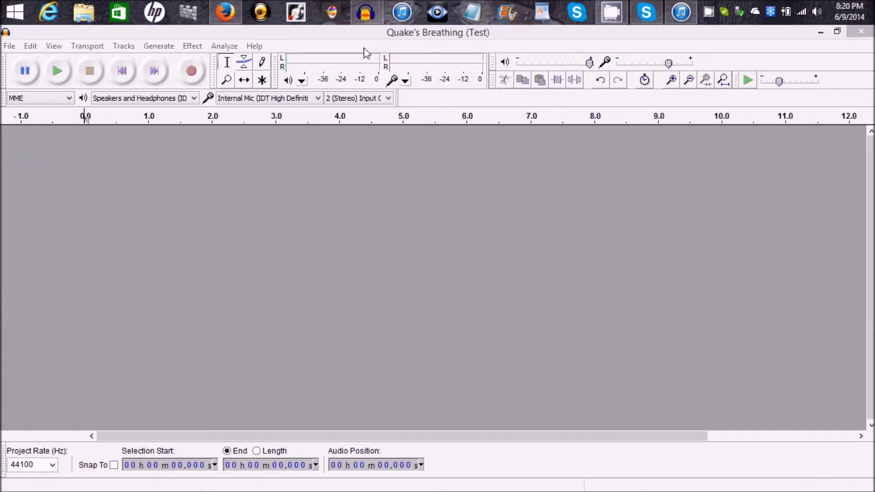
key(space)
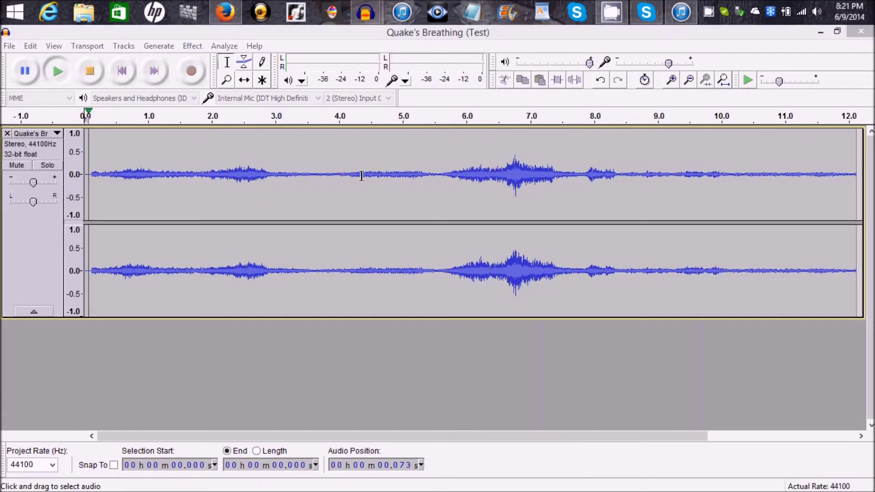
click(91, 74)
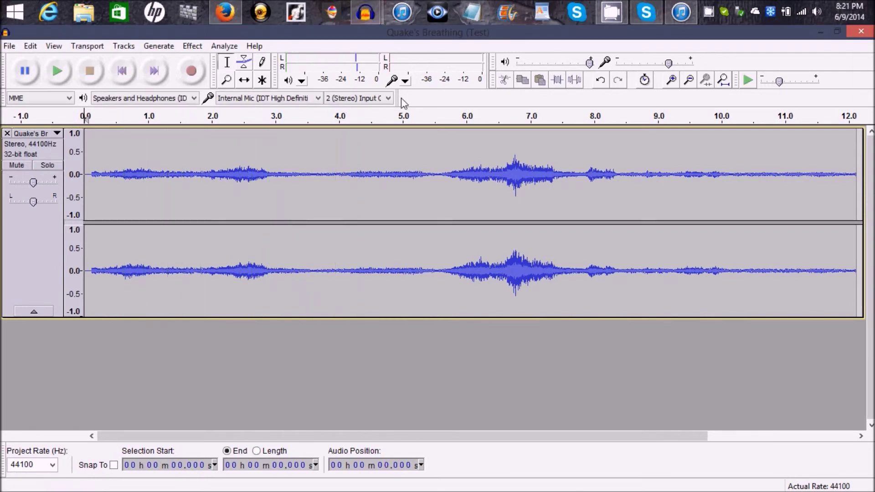
click(861, 31)
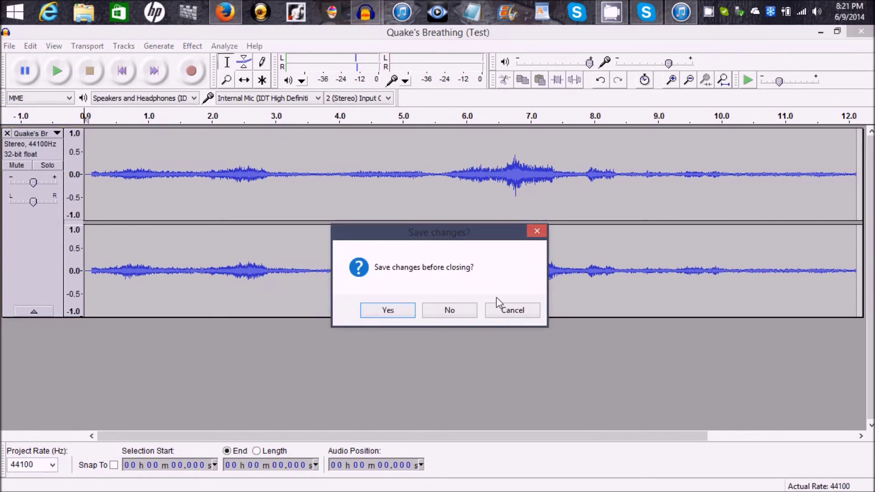
click(462, 310)
key(space)
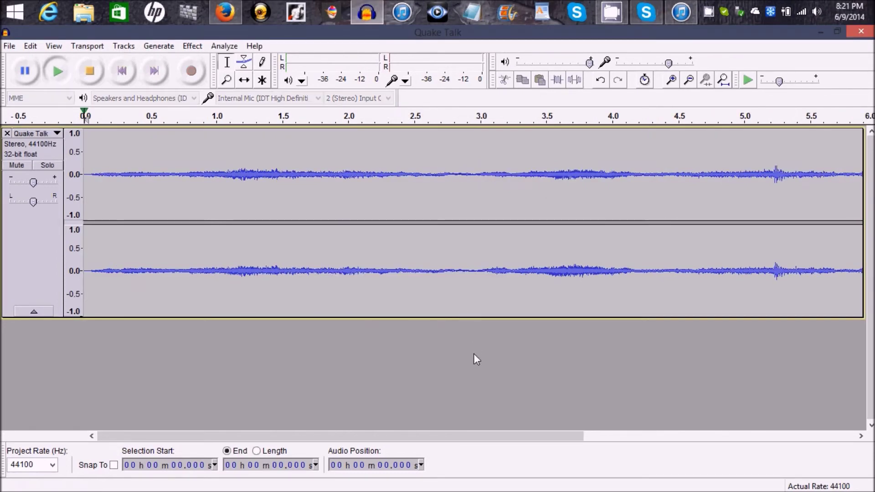
click(92, 75)
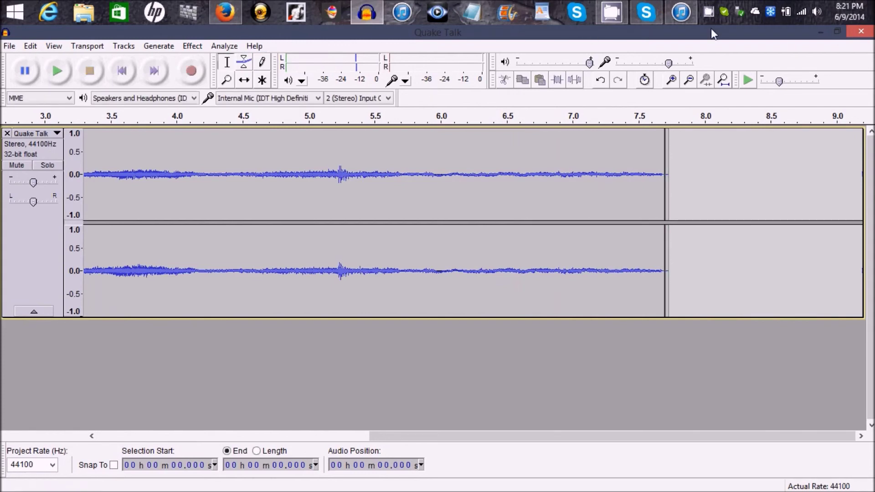
click(862, 32)
Step: Close Audacity, choosing not to save the pitch and speed changes
click(468, 310)
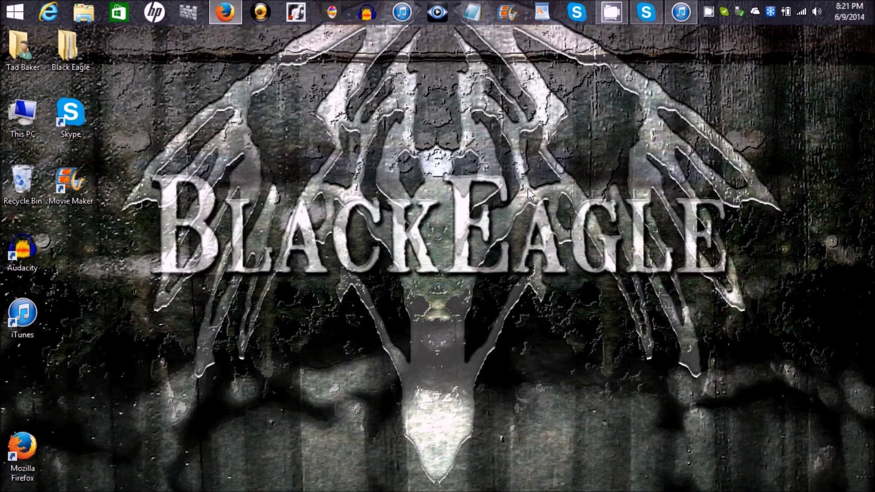